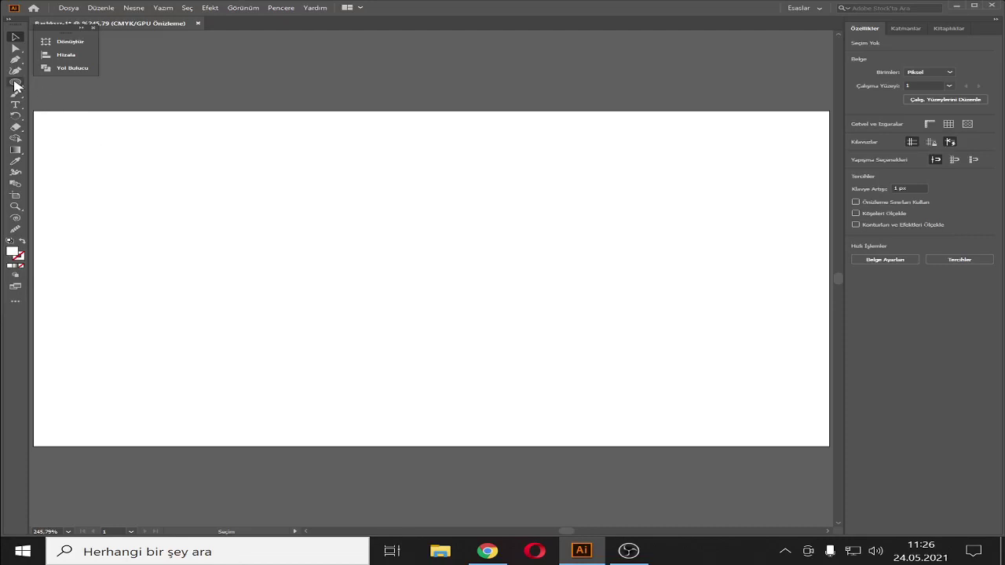
Step: Draw a large ellipse near the page centre with a pale-yellow CMYK fill and no stroke
{"action": "left_click", "coordinate": [15, 82]}
{"action": "left_click_drag", "start_coordinate": [333, 205], "coordinate": [529, 352]}
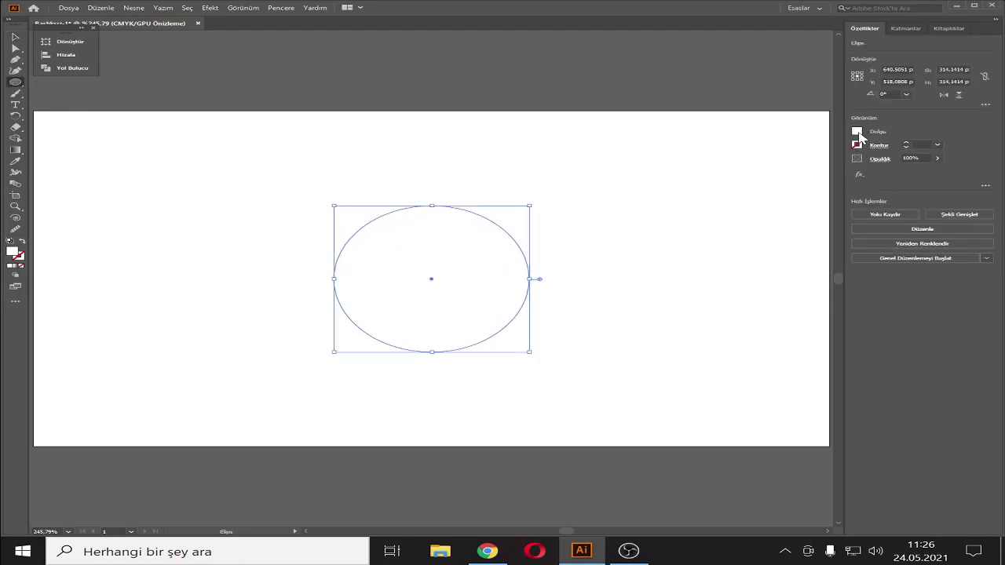
{"action": "left_click", "coordinate": [857, 145]}
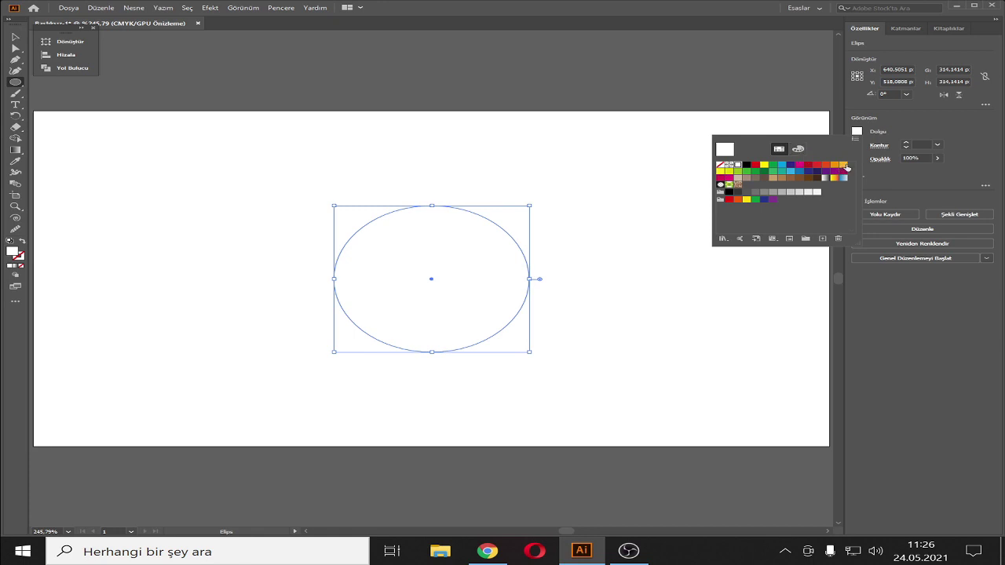
{"action": "left_click", "coordinate": [846, 167]}
{"action": "left_click", "coordinate": [797, 149]}
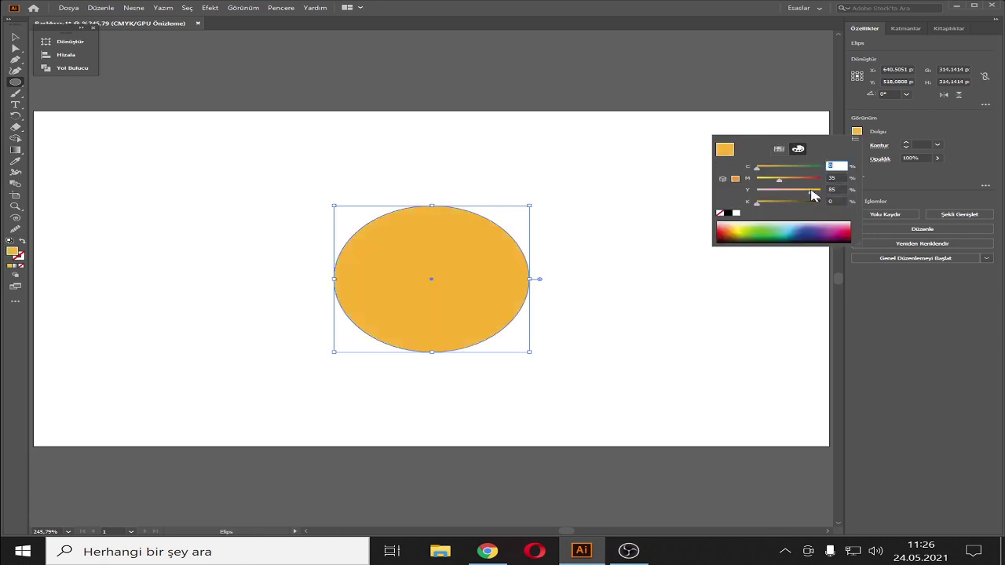
{"action": "left_click_drag", "start_coordinate": [811, 190], "coordinate": [765, 181]}
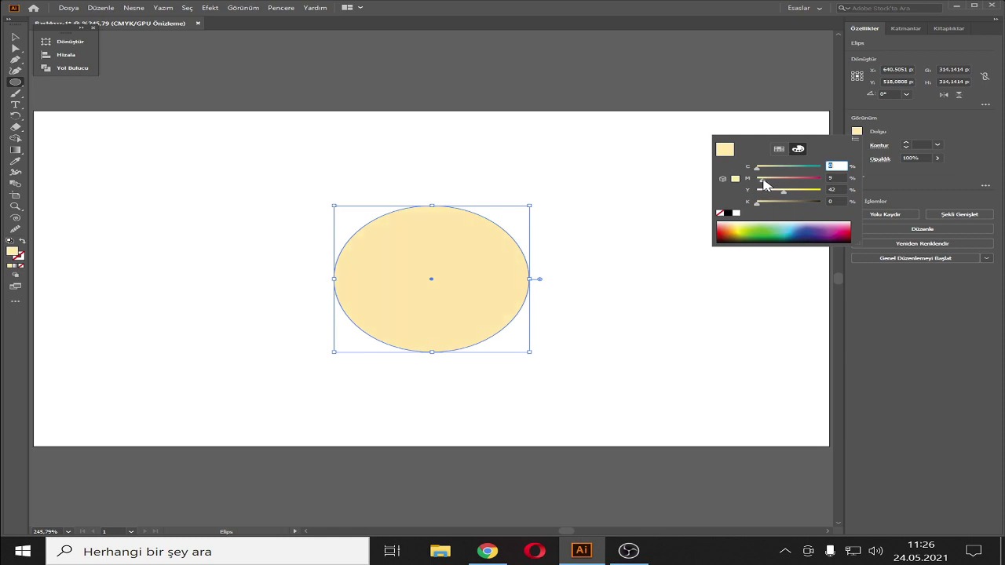
{"action": "left_click", "coordinate": [564, 198]}
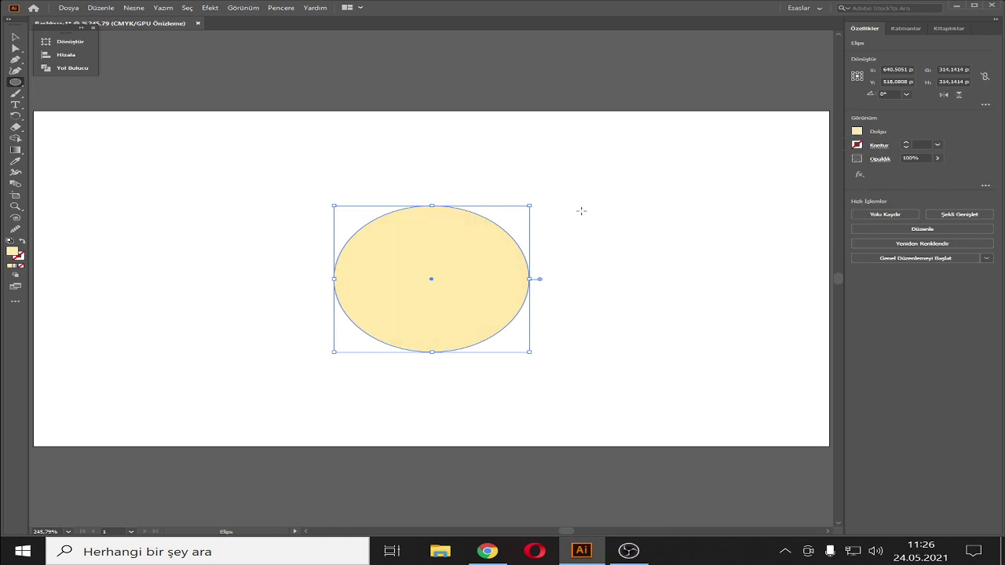
{"action": "left_click", "coordinate": [587, 206]}
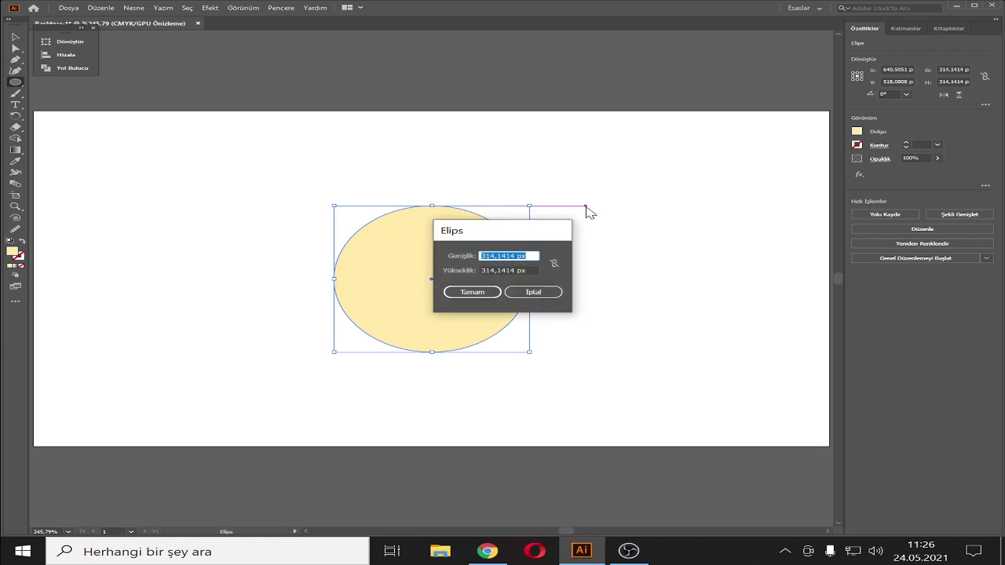
{"action": "left_click", "coordinate": [531, 292]}
{"action": "key", "text": "v"}
{"action": "left_click", "coordinate": [612, 258]}
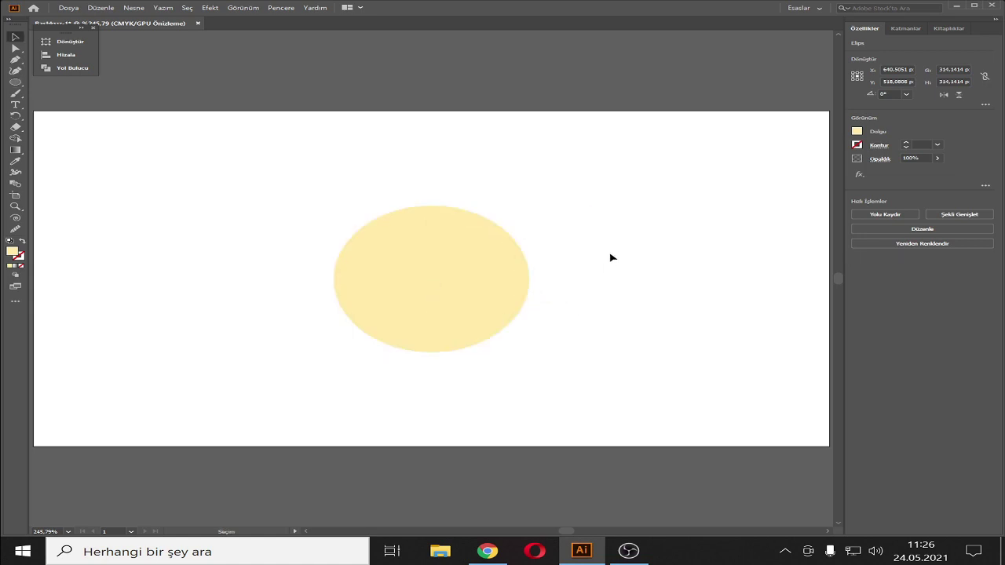
Step: Draw a smaller ellipse and set it under the big ellipse's lower left, aligned with its left edge
{"action": "left_click", "coordinate": [14, 82]}
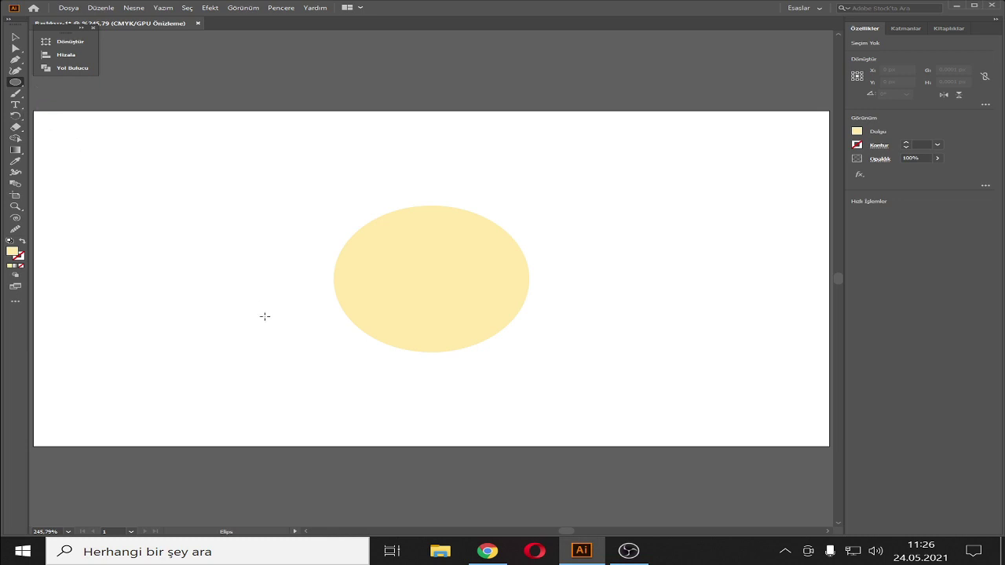
{"action": "left_click_drag", "start_coordinate": [289, 299], "coordinate": [389, 385]}
{"action": "key", "text": "v"}
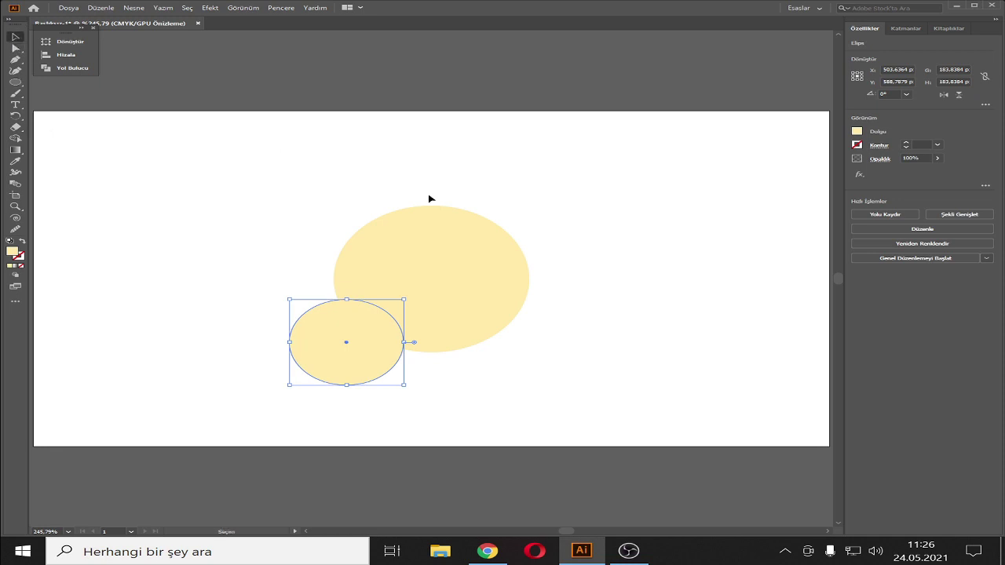
{"action": "left_click", "coordinate": [431, 197]}
{"action": "left_click_drag", "start_coordinate": [344, 348], "coordinate": [402, 351]}
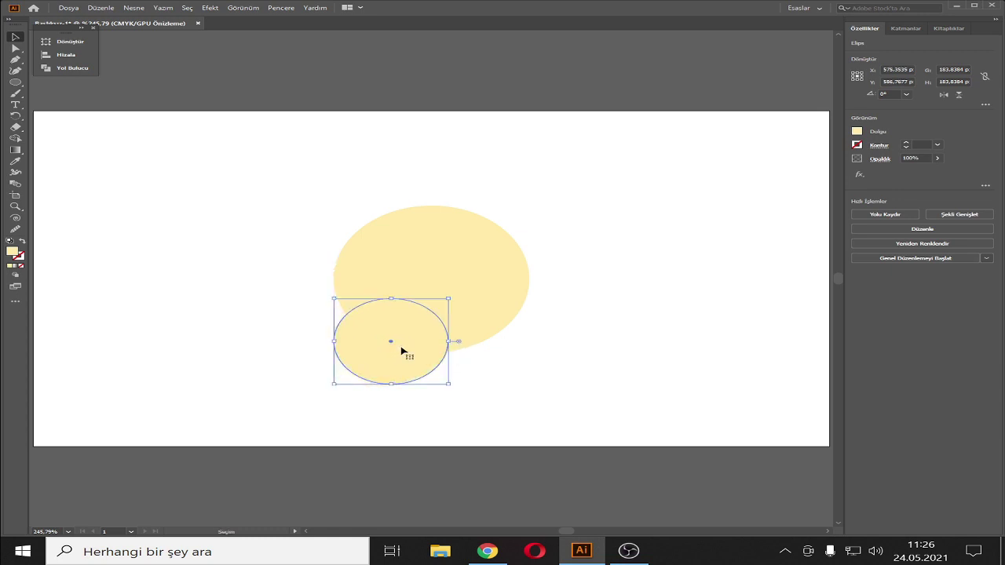
{"action": "left_click", "coordinate": [494, 343]}
{"action": "left_click", "coordinate": [412, 372]}
{"action": "left_click_drag", "start_coordinate": [408, 363], "coordinate": [406, 365]}
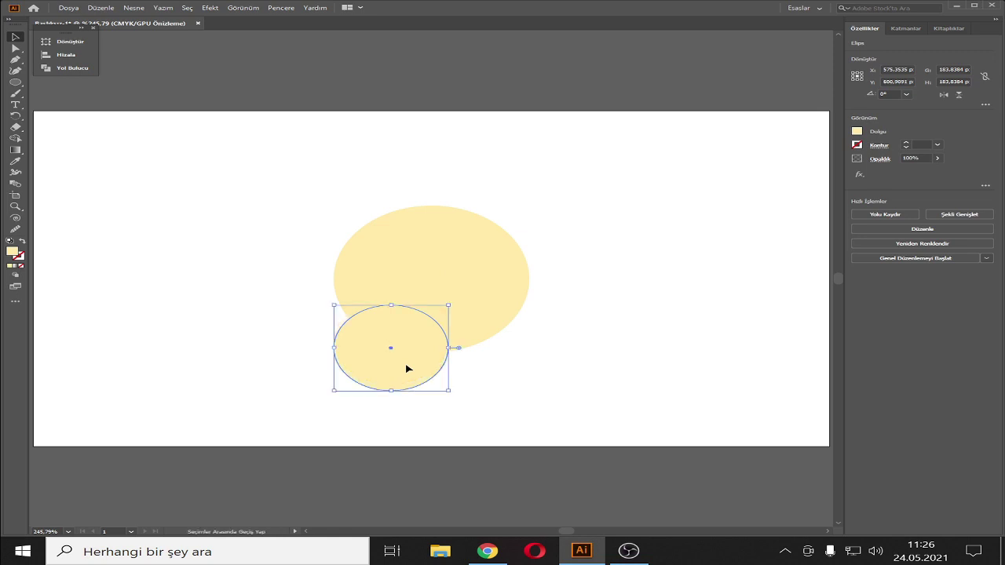
Step: Draw a rectangle filling the left gap between the ellipses, then select all three shapes
{"action": "left_click", "coordinate": [163, 233]}
{"action": "mouse_move", "coordinate": [14, 82]}
{"action": "left_mouse_down"}
{"action": "mouse_move", "coordinate": [72, 98]}
{"action": "mouse_move", "coordinate": [74, 81]}
{"action": "left_mouse_up"}
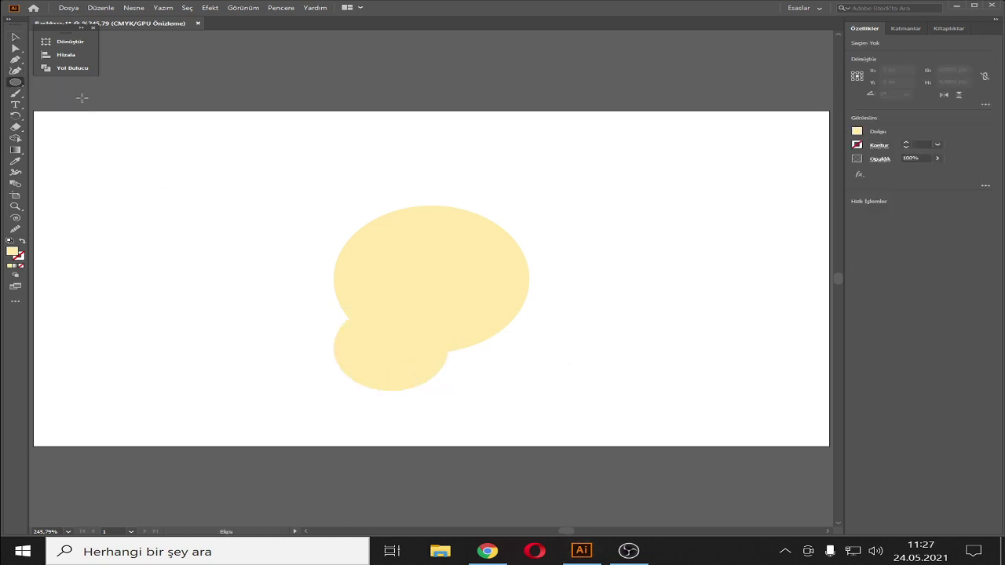
{"action": "mouse_move", "coordinate": [333, 347]}
{"action": "left_mouse_down"}
{"action": "mouse_move", "coordinate": [402, 276]}
{"action": "mouse_move", "coordinate": [424, 279]}
{"action": "left_mouse_up"}
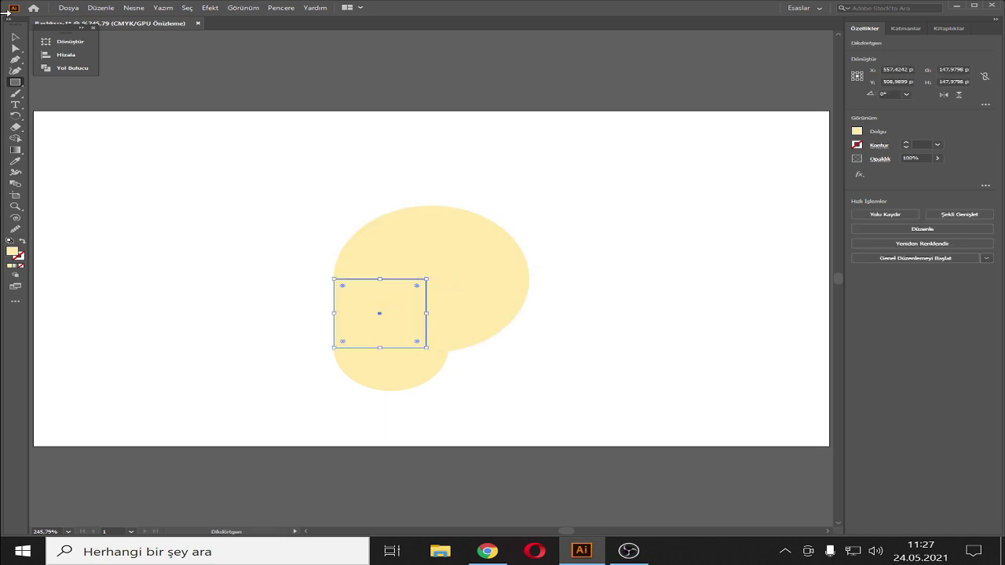
{"action": "left_click", "coordinate": [15, 37]}
{"action": "left_click", "coordinate": [618, 227]}
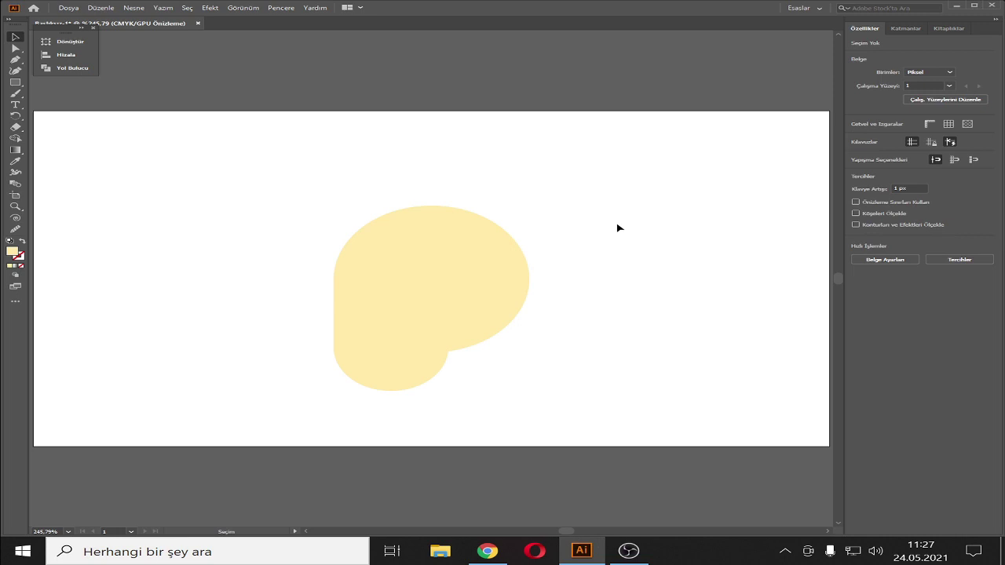
{"action": "left_click_drag", "start_coordinate": [551, 186], "coordinate": [262, 403]}
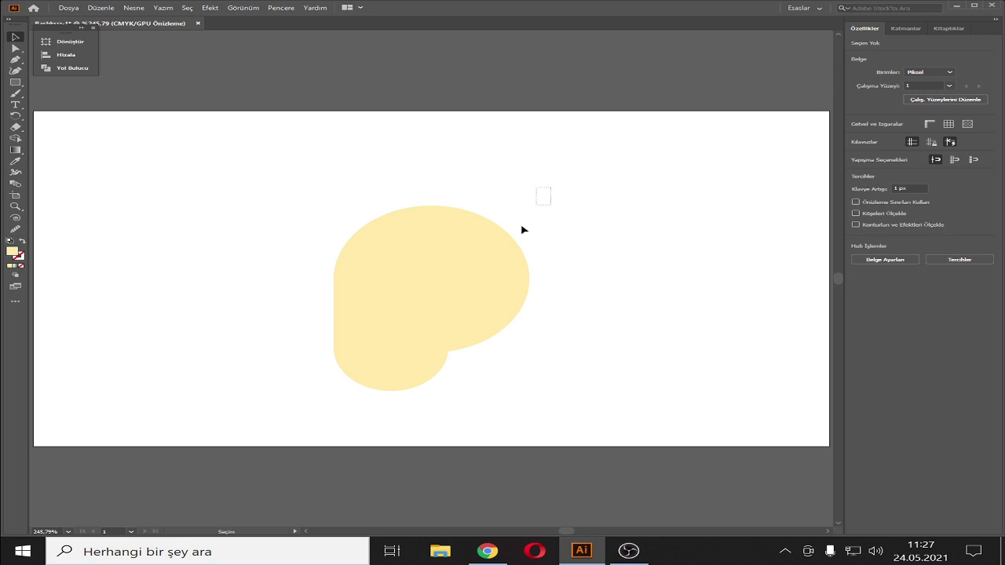
Step: Unite the two ellipses and the rectangle into one ear shape with Pathfinder
{"action": "left_click", "coordinate": [69, 69]}
{"action": "left_click", "coordinate": [110, 62]}
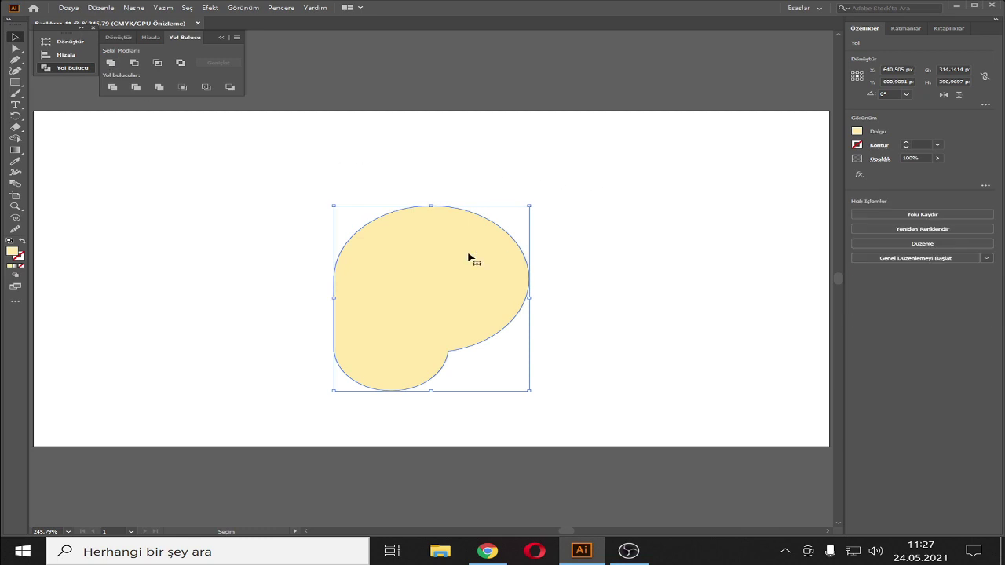
{"action": "key", "text": "a"}
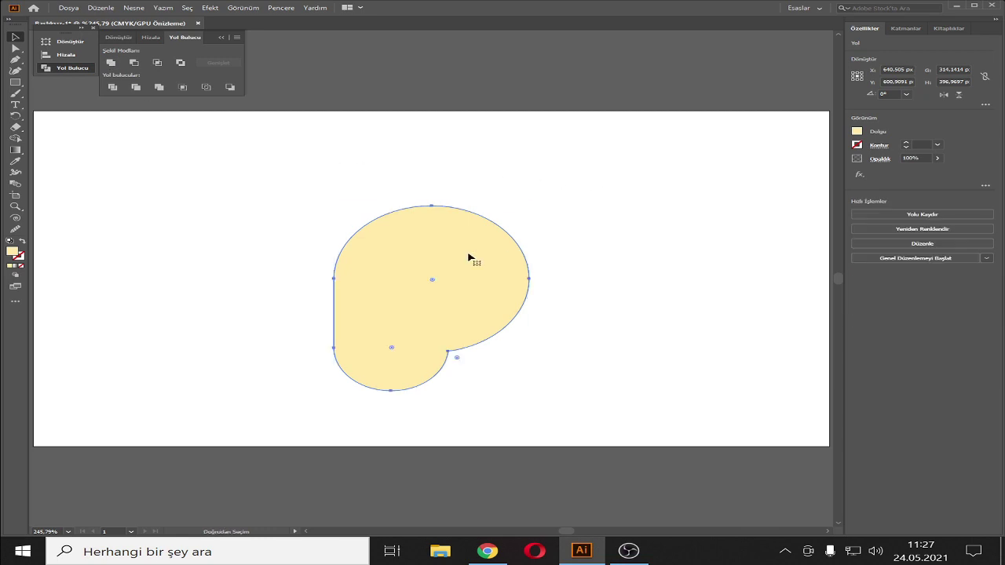
{"action": "key", "text": "v"}
Step: Scale a copy of the ear down to about 199 × 251 px and make its fill beige
{"action": "left_click_drag", "start_coordinate": [530, 207], "coordinate": [500, 228]}
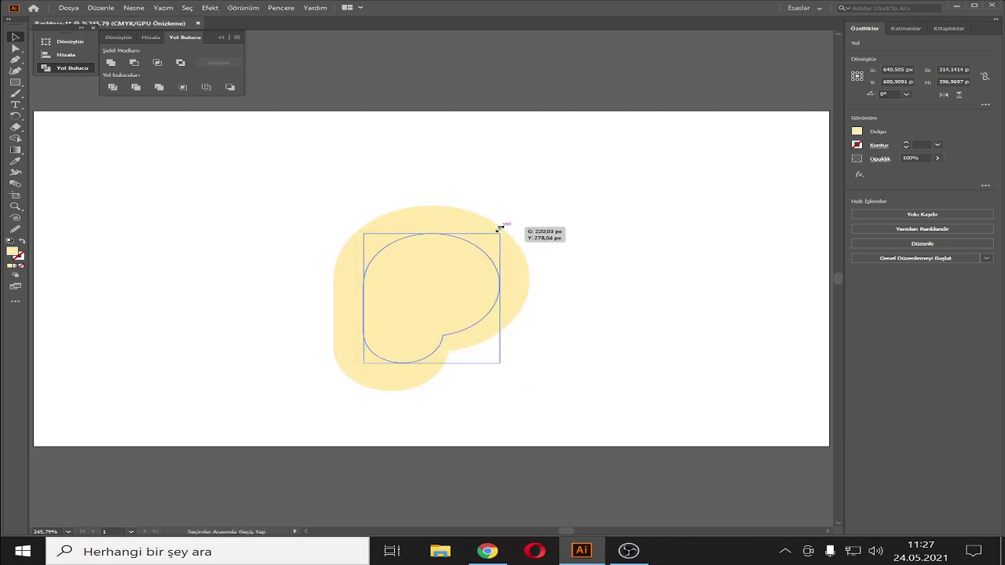
{"action": "left_click_drag", "start_coordinate": [499, 229], "coordinate": [495, 240]}
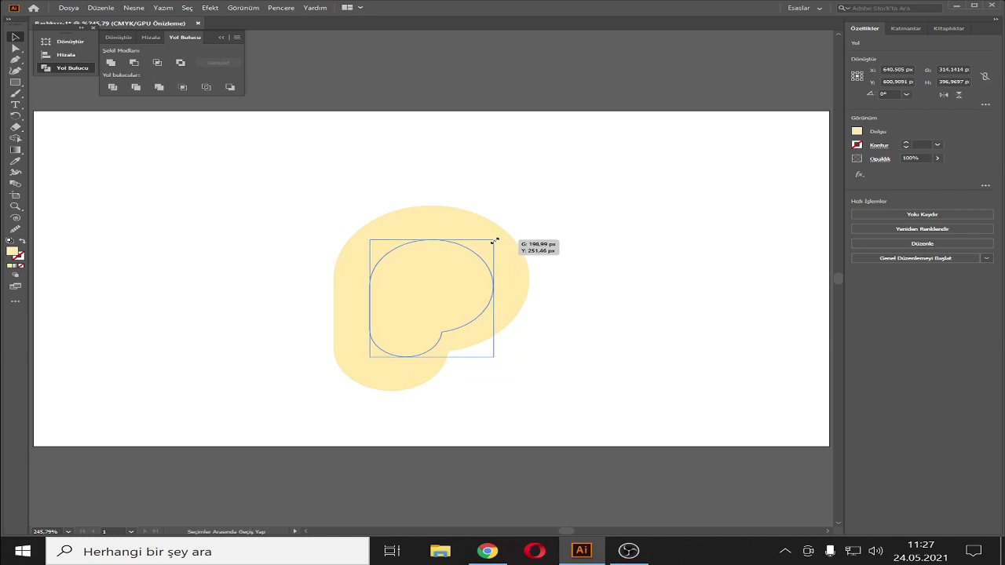
{"action": "left_click_drag", "start_coordinate": [494, 241], "coordinate": [495, 241]}
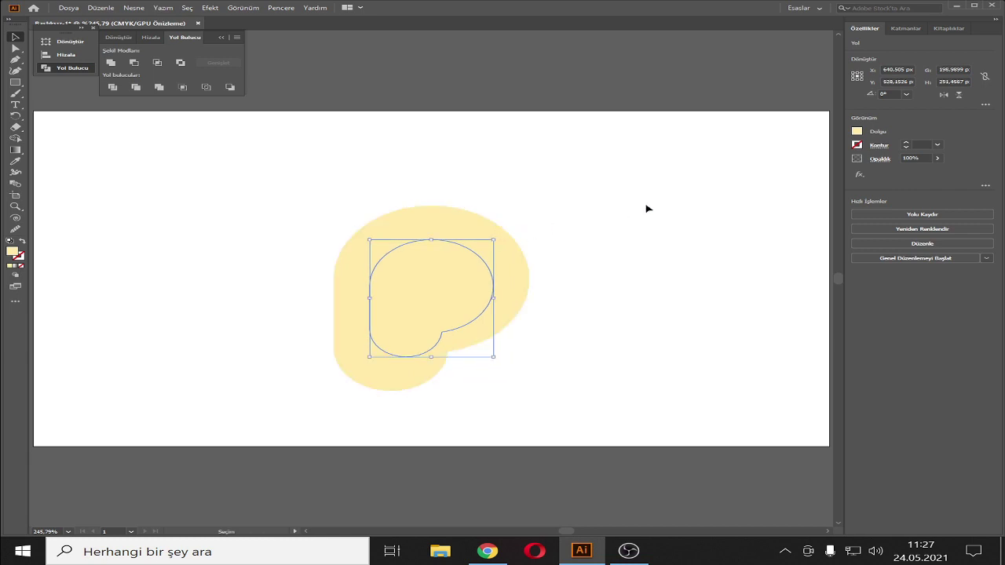
{"action": "left_click", "coordinate": [620, 224]}
{"action": "left_click", "coordinate": [448, 281]}
{"action": "left_click", "coordinate": [857, 132]}
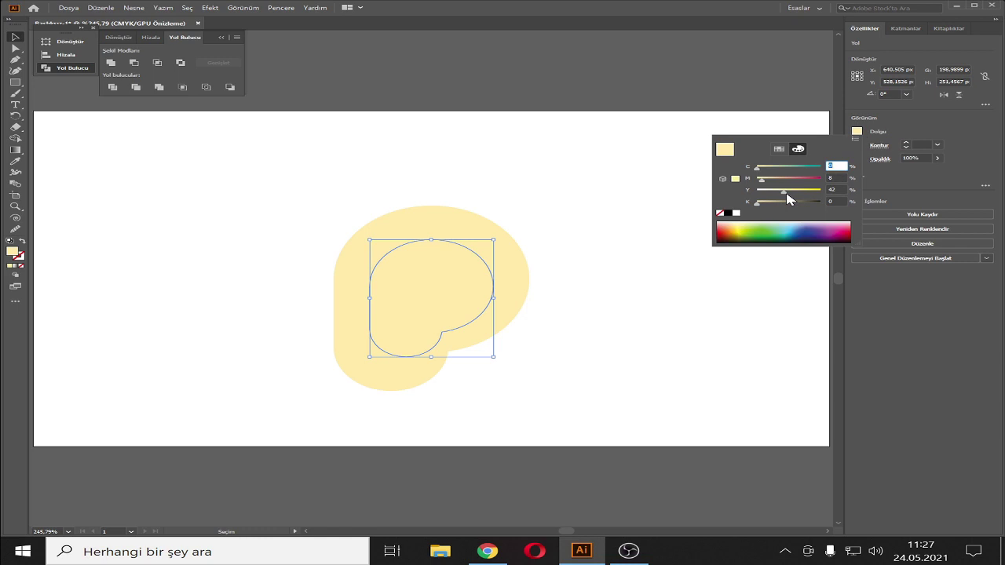
{"action": "left_click_drag", "start_coordinate": [783, 193], "coordinate": [769, 196]}
Step: Delete the beige inner copy and reselect the pale-yellow ear shape
{"action": "left_click", "coordinate": [587, 166]}
{"action": "left_click", "coordinate": [586, 167]}
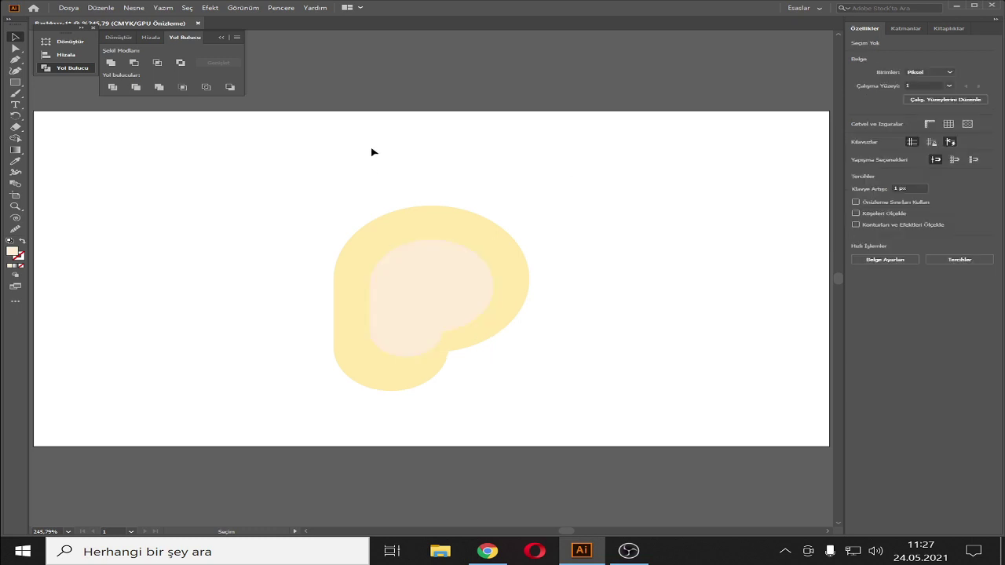
{"action": "left_click", "coordinate": [444, 265]}
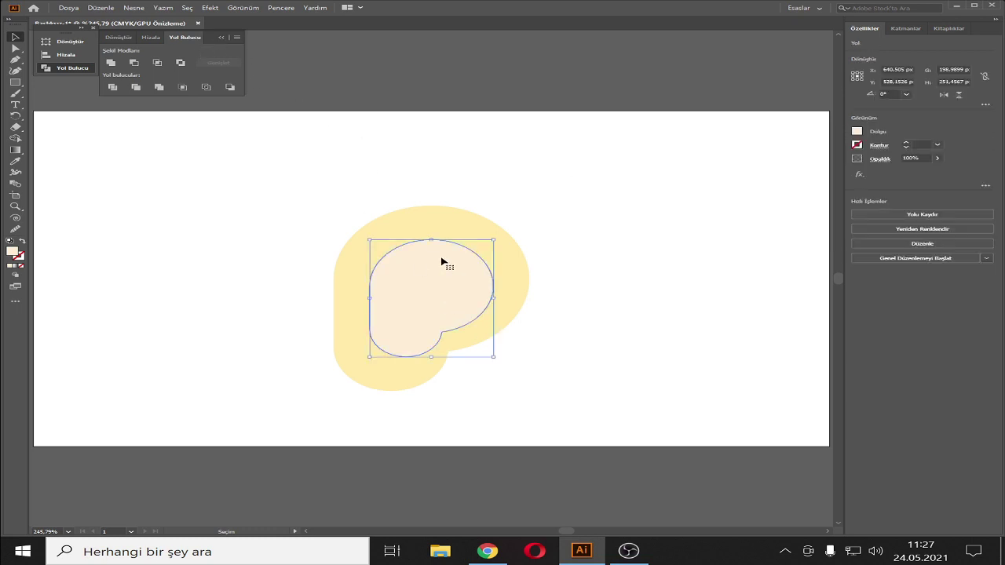
{"action": "key", "text": "Delete"}
{"action": "left_click", "coordinate": [411, 222]}
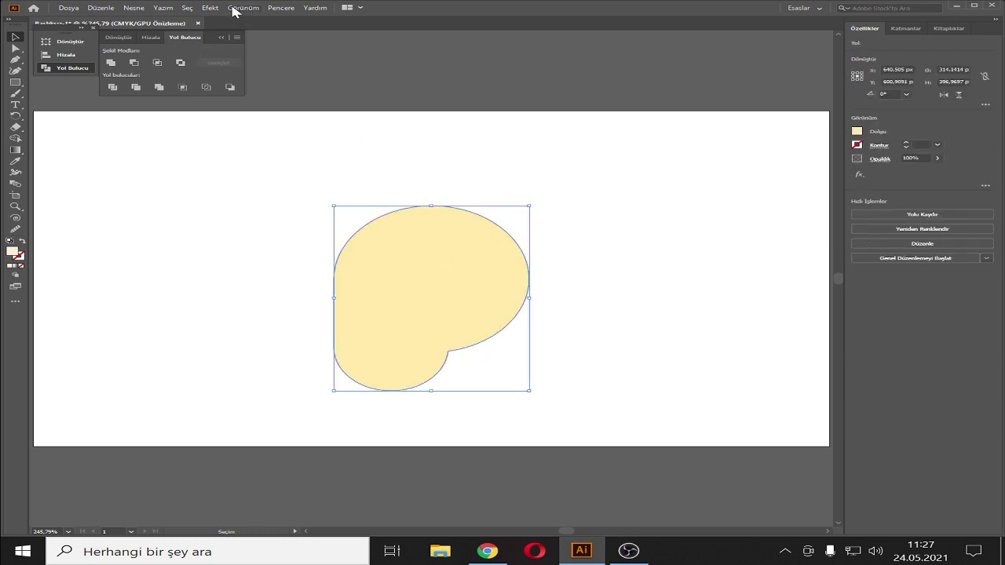
{"action": "left_click", "coordinate": [135, 8]}
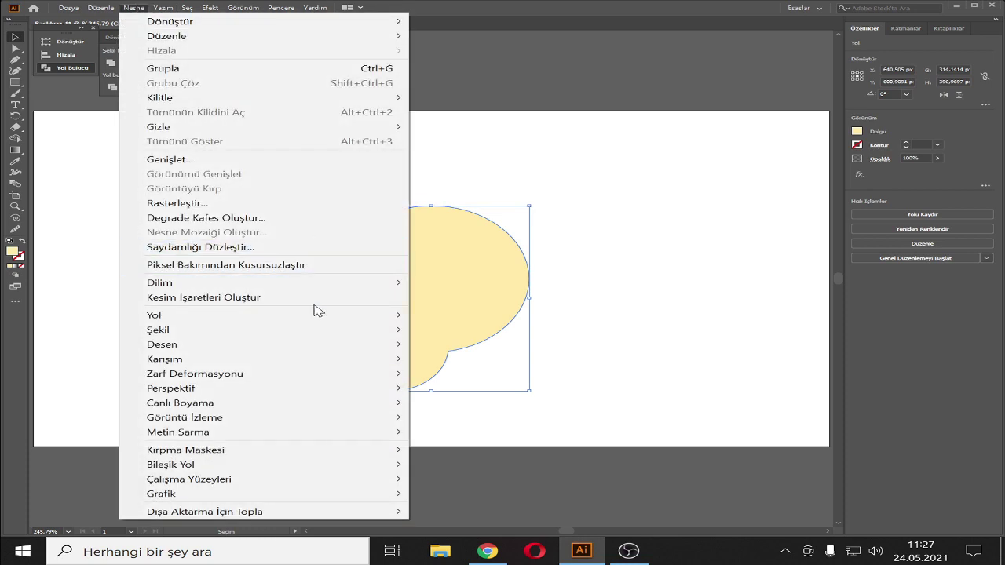
{"action": "mouse_move", "coordinate": [236, 315]}
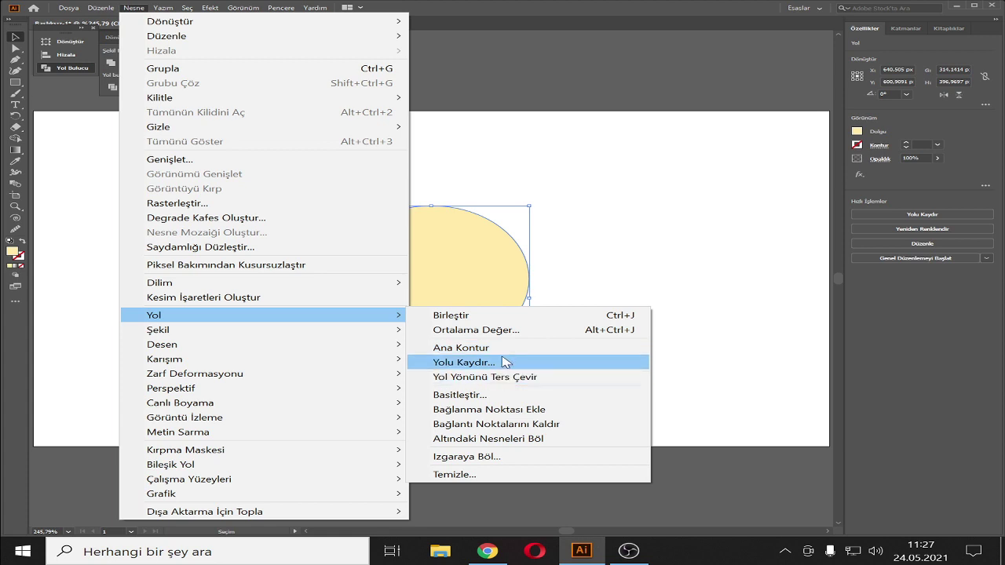
{"action": "left_click", "coordinate": [504, 362]}
{"action": "left_click", "coordinate": [574, 312]}
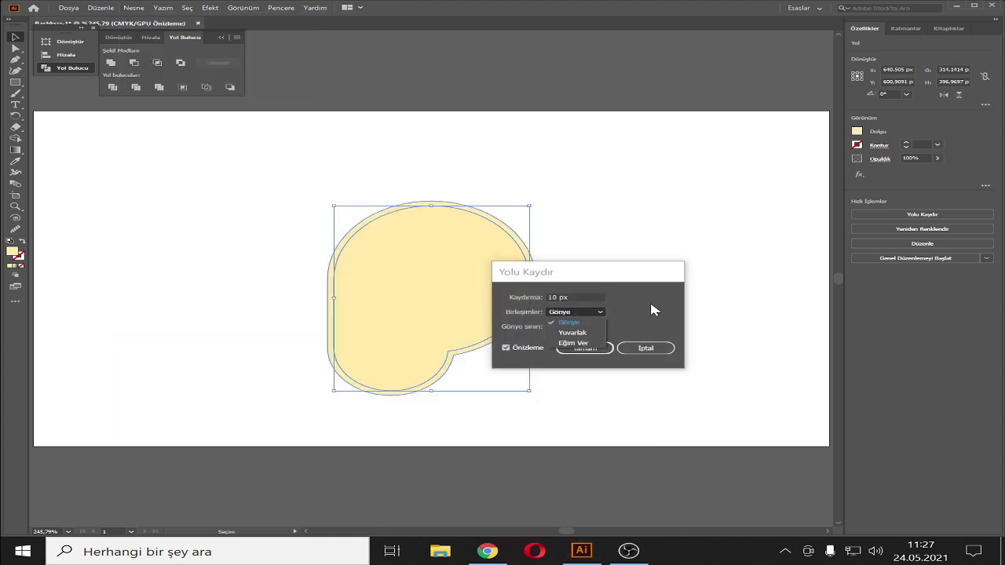
{"action": "left_click", "coordinate": [652, 310]}
{"action": "left_click", "coordinate": [549, 327]}
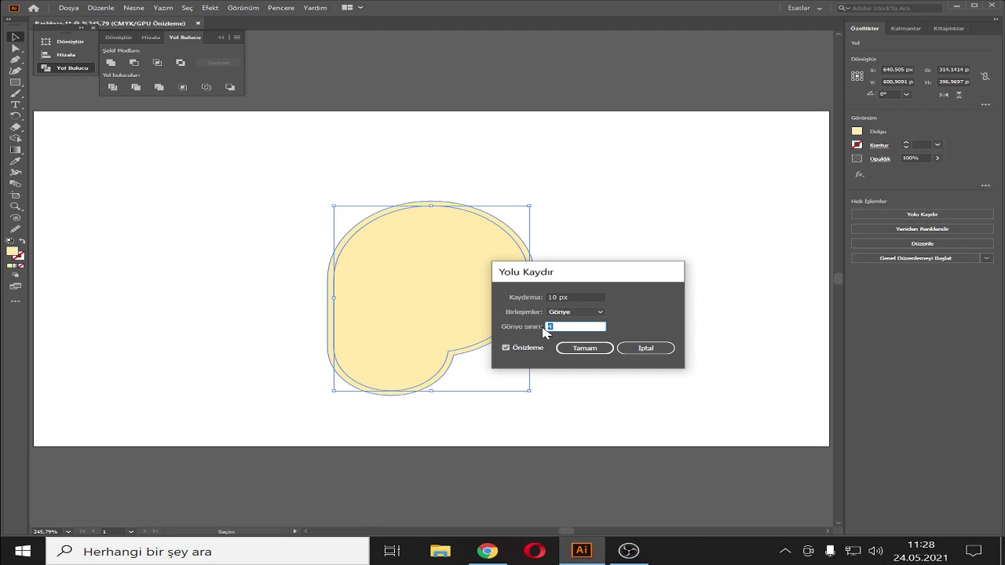
{"action": "type", "text": "-10"}
{"action": "left_click", "coordinate": [582, 296]}
{"action": "left_click", "coordinate": [567, 328]}
{"action": "type", "text": "-4"}
{"action": "left_click", "coordinate": [570, 297]}
{"action": "left_click_drag", "start_coordinate": [561, 297], "coordinate": [541, 298]}
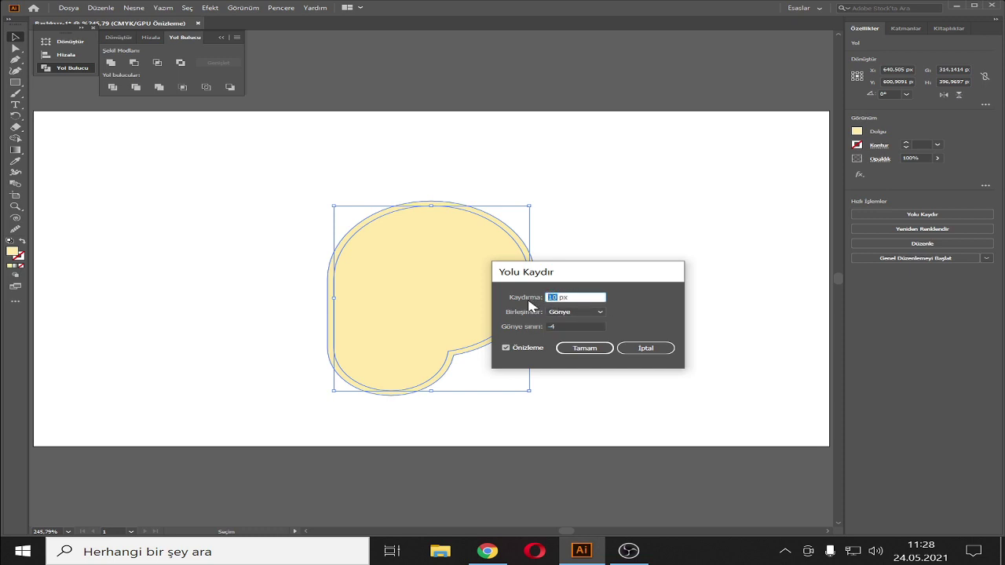
{"action": "type", "text": "-"}
{"action": "left_click", "coordinate": [562, 326]}
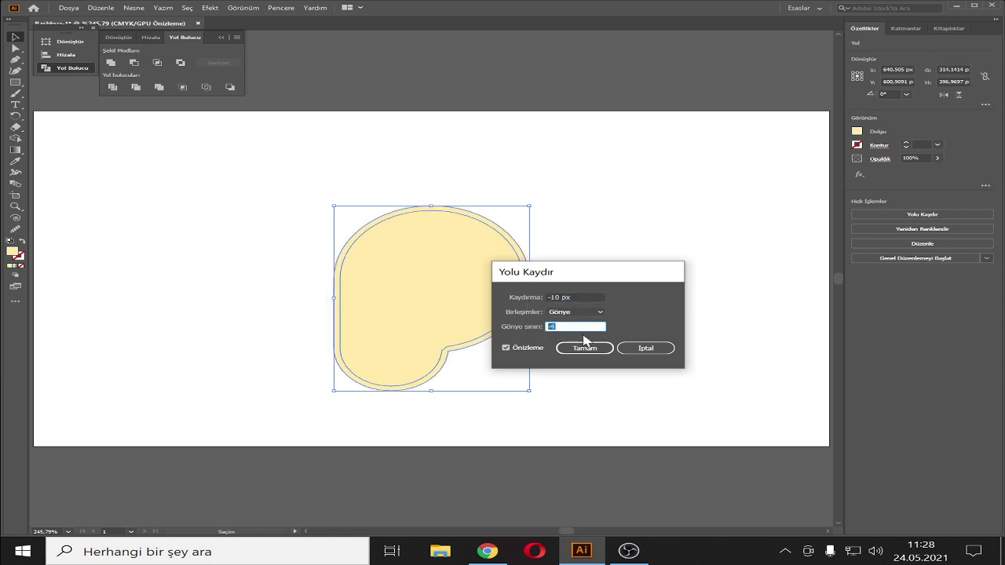
{"action": "left_click", "coordinate": [585, 299]}
{"action": "left_click", "coordinate": [568, 326]}
{"action": "left_click", "coordinate": [585, 297]}
{"action": "left_click", "coordinate": [568, 329]}
{"action": "type", "text": "6"}
{"action": "left_click", "coordinate": [571, 297]}
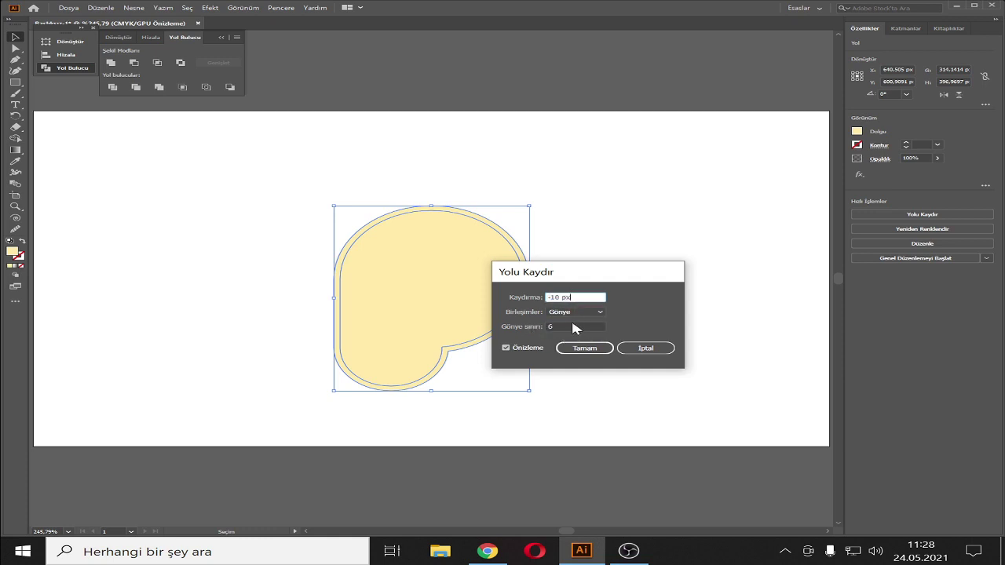
{"action": "left_click", "coordinate": [568, 324]}
{"action": "type", "text": "10"}
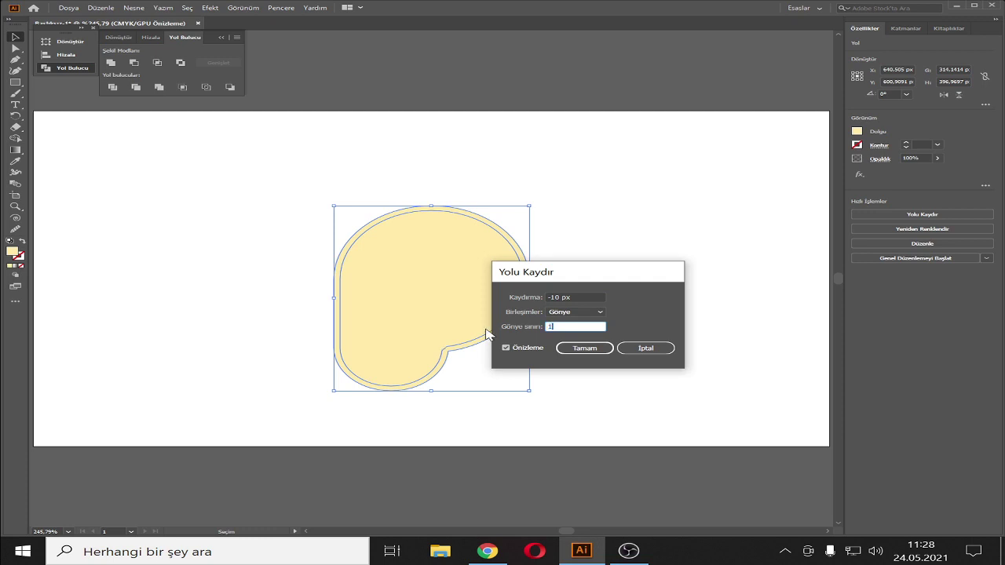
{"action": "left_click", "coordinate": [567, 297]}
{"action": "left_click", "coordinate": [567, 325]}
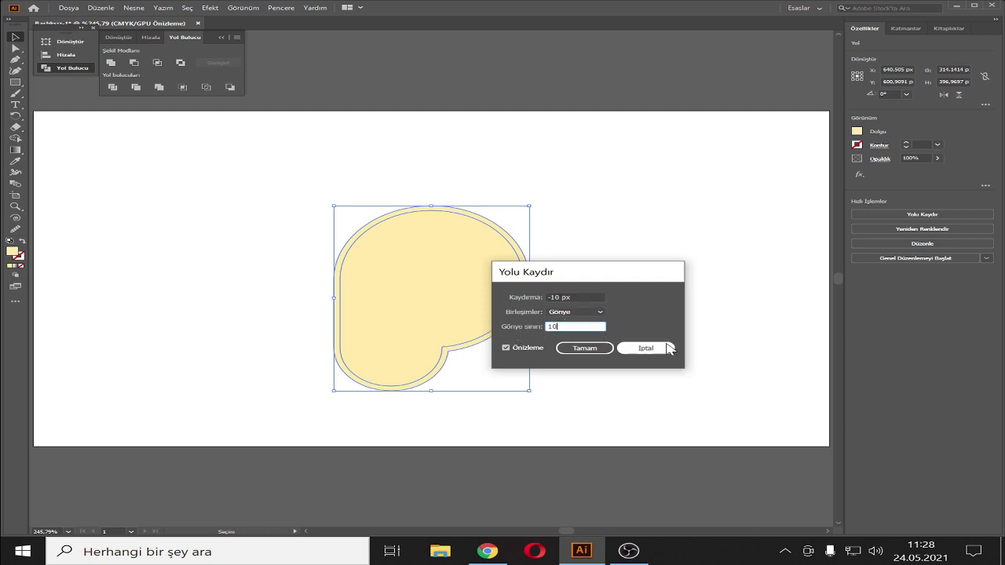
{"action": "left_click", "coordinate": [656, 349]}
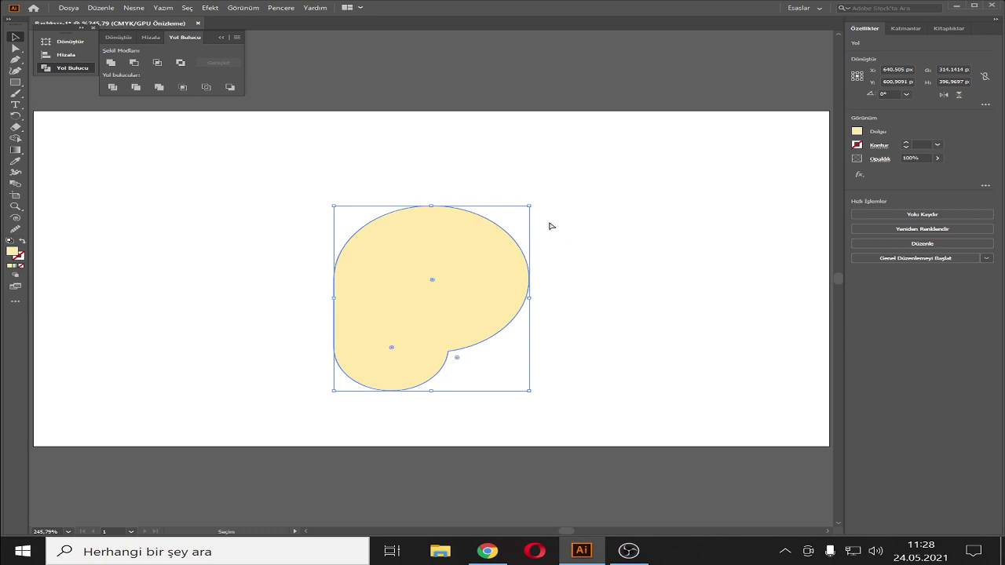
Step: Scale a smaller copy of the ear shape and lighten its fill to pale peach (Y 26%)
{"action": "left_click", "coordinate": [610, 226]}
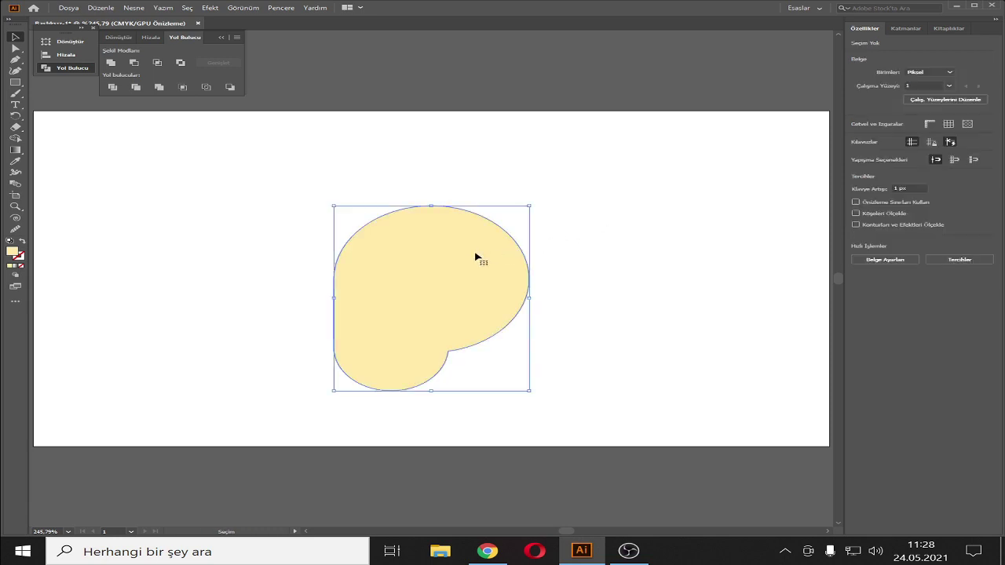
{"action": "left_click", "coordinate": [476, 257]}
{"action": "left_click_drag", "start_coordinate": [529, 205], "coordinate": [502, 232]}
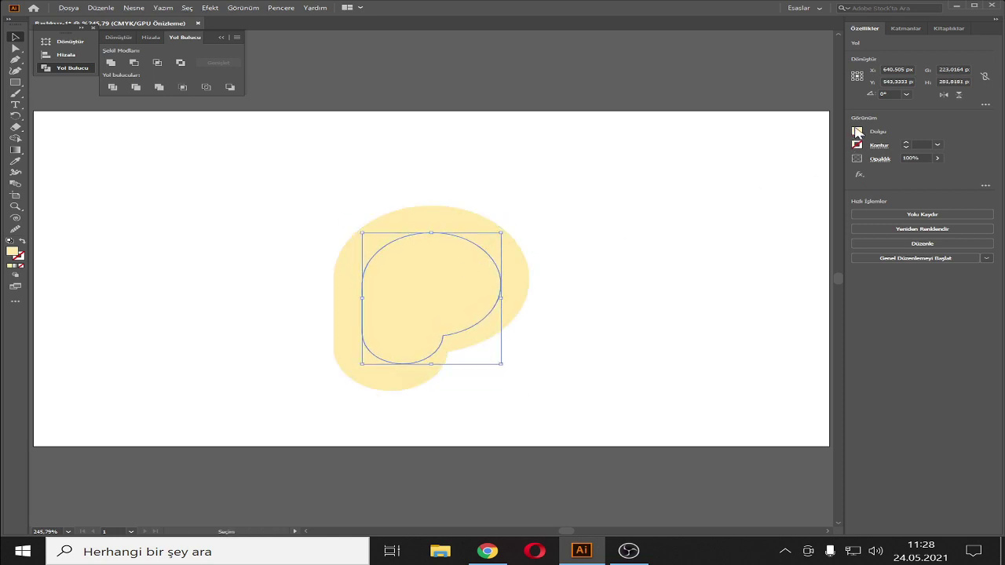
{"action": "left_click", "coordinate": [858, 132]}
{"action": "left_click_drag", "start_coordinate": [788, 194], "coordinate": [770, 196]}
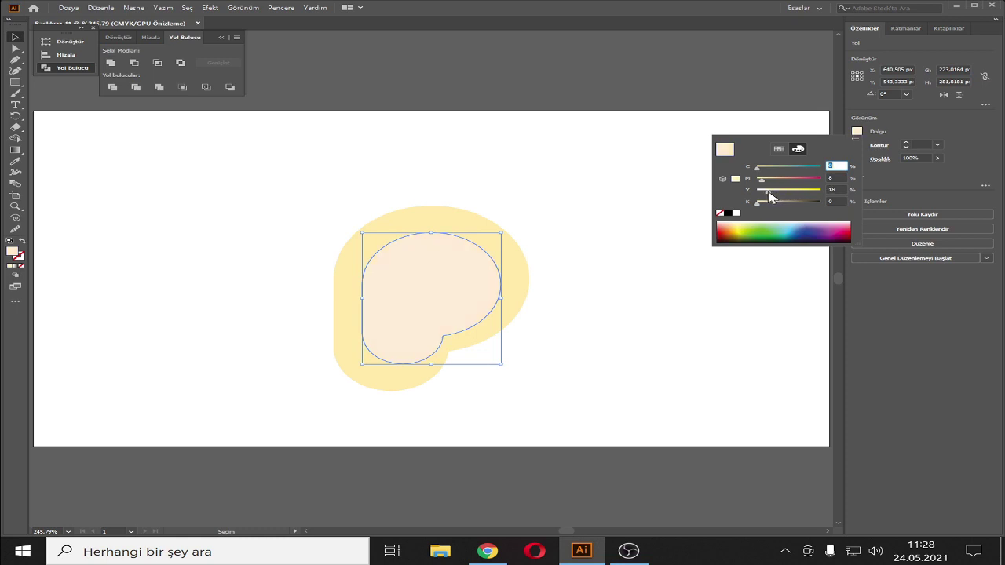
{"action": "left_click", "coordinate": [618, 215]}
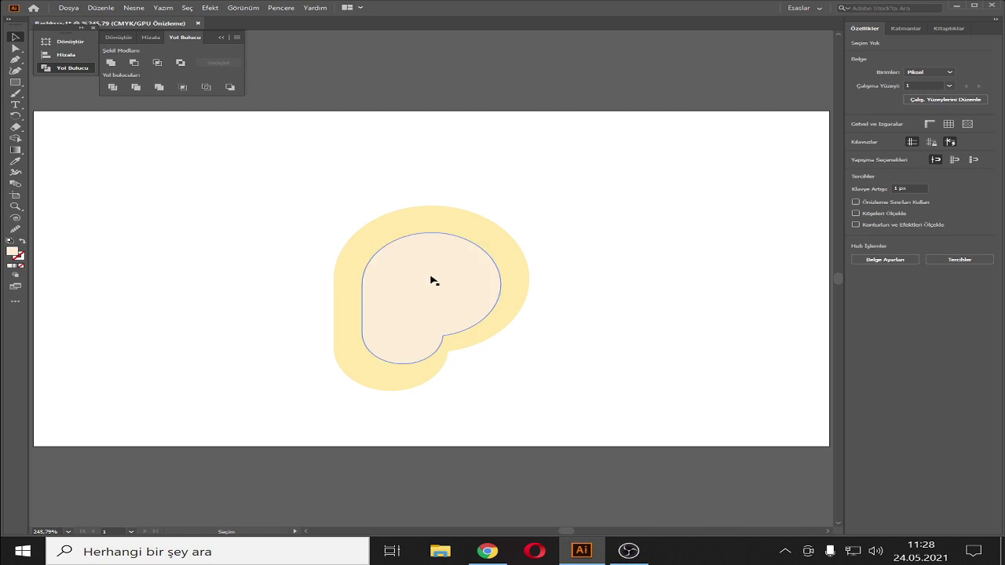
Step: Nudge the inner peach copy slightly left inside the ear, then deselect it
{"action": "left_click_drag", "start_coordinate": [432, 280], "coordinate": [412, 265]}
{"action": "left_click", "coordinate": [679, 232]}
{"action": "left_click", "coordinate": [602, 280]}
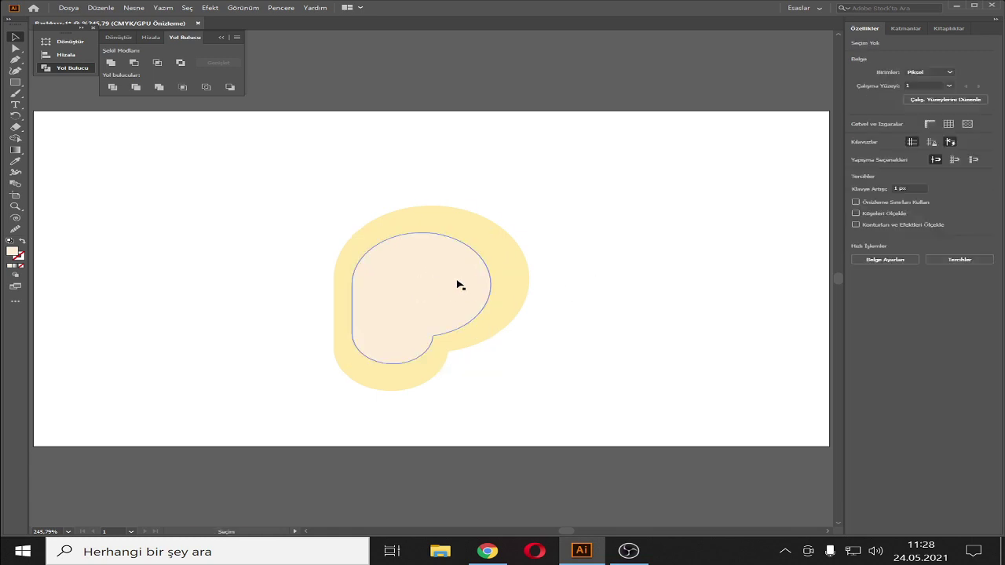
{"action": "left_click", "coordinate": [460, 285]}
{"action": "left_click", "coordinate": [636, 285]}
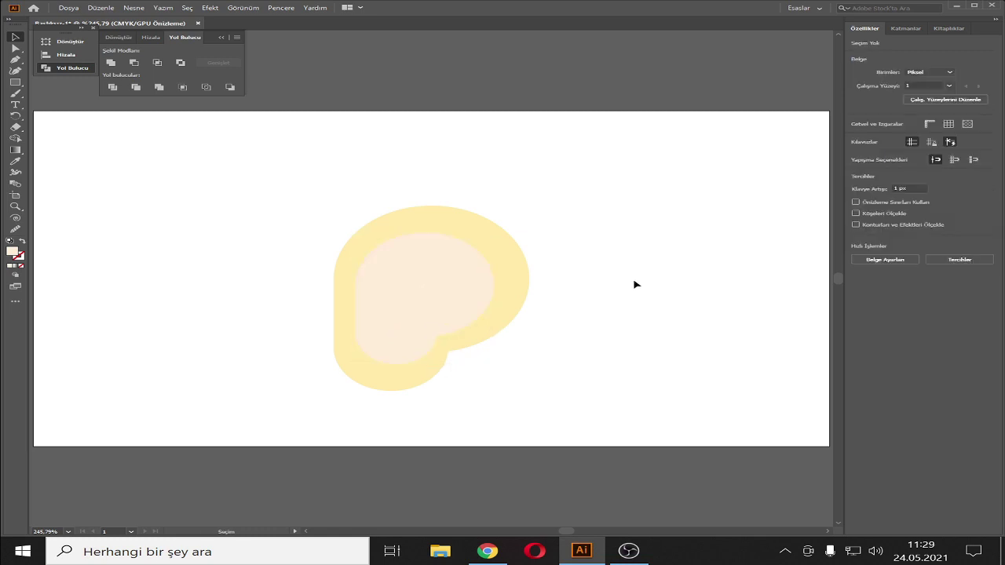
Step: Undo the inner copy and round the ear notch's sharp inner corner with Direct Selection
{"action": "key", "text": "ctrl+z"}
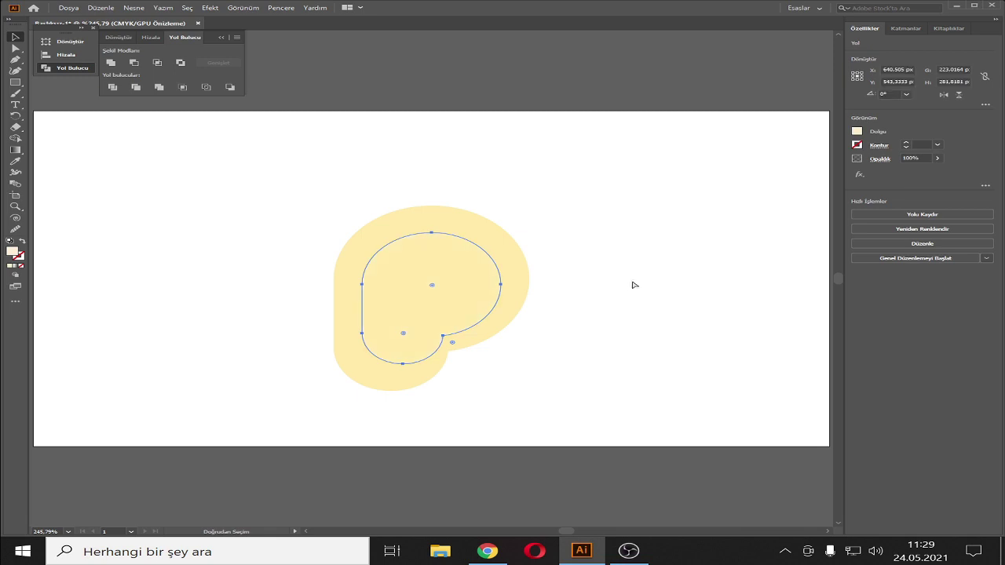
{"action": "key", "text": "ctrl+z"}
{"action": "key", "text": "a"}
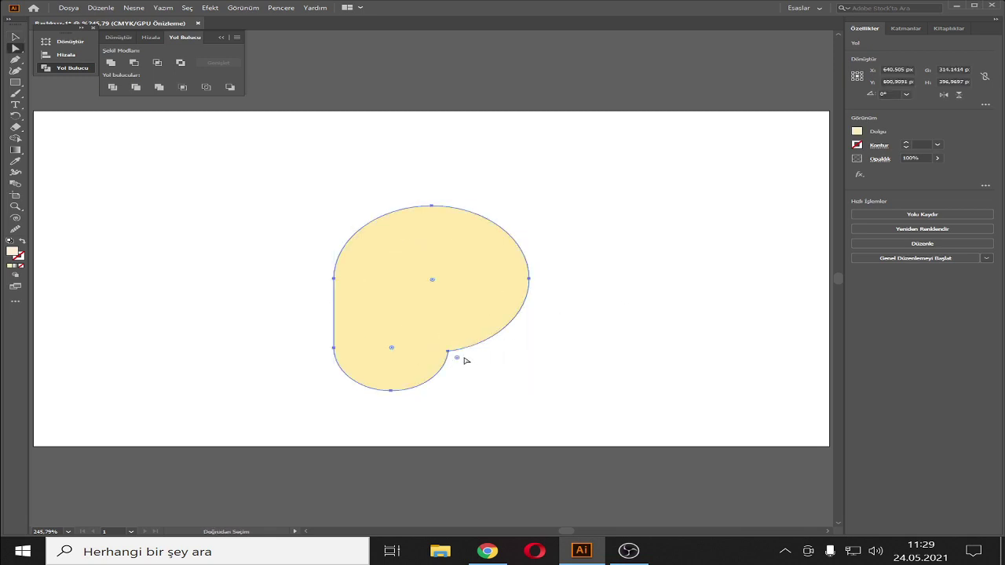
{"action": "left_click_drag", "start_coordinate": [456, 359], "coordinate": [468, 373]}
{"action": "left_click", "coordinate": [592, 374]}
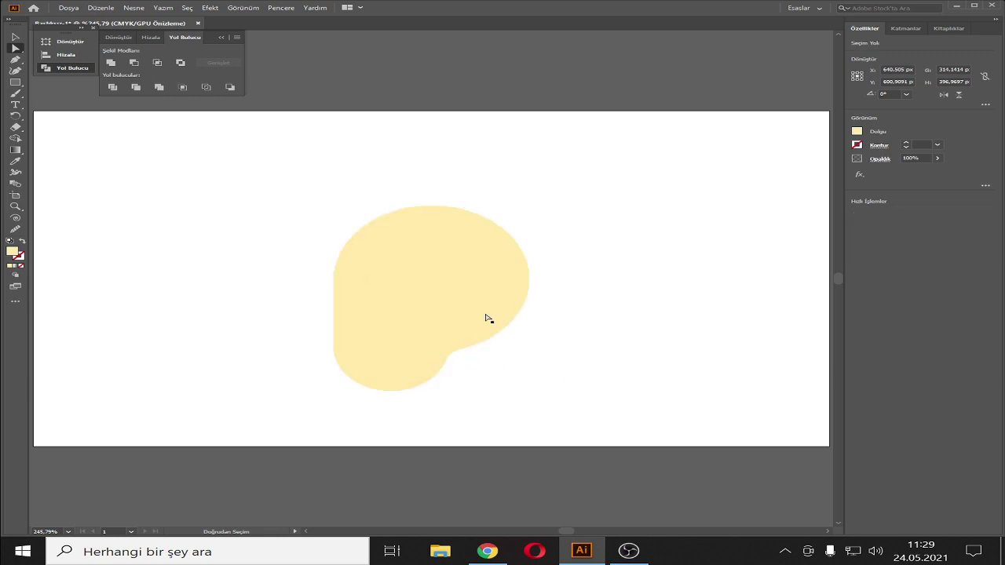
{"action": "left_click", "coordinate": [487, 314]}
Step: Scale a smaller copy (about 219 × 277 px) inside the ear and set its fill Y to 24%
{"action": "key", "text": "v"}
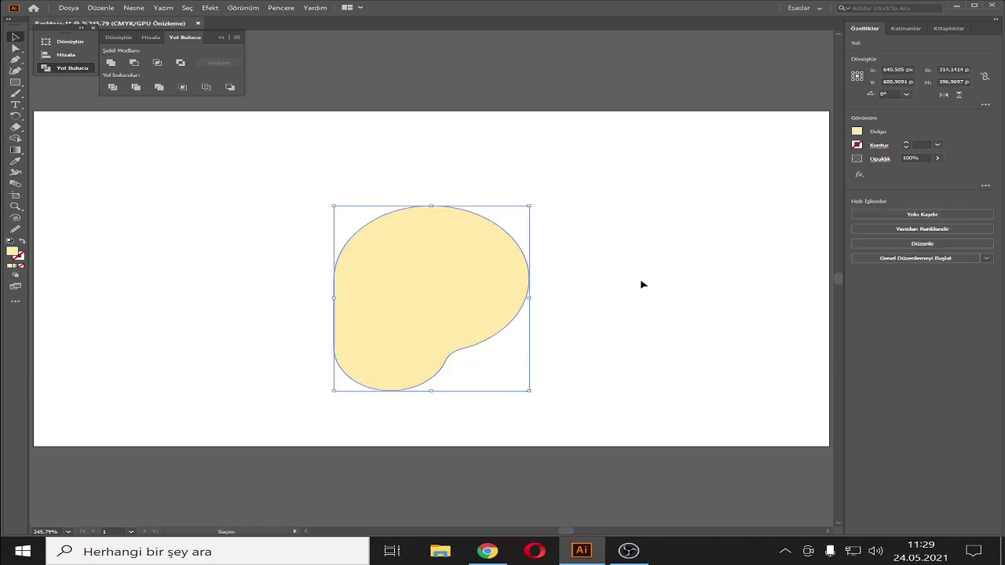
{"action": "key", "text": "v"}
{"action": "left_click_drag", "start_coordinate": [531, 207], "coordinate": [503, 227]}
{"action": "left_click", "coordinate": [702, 242]}
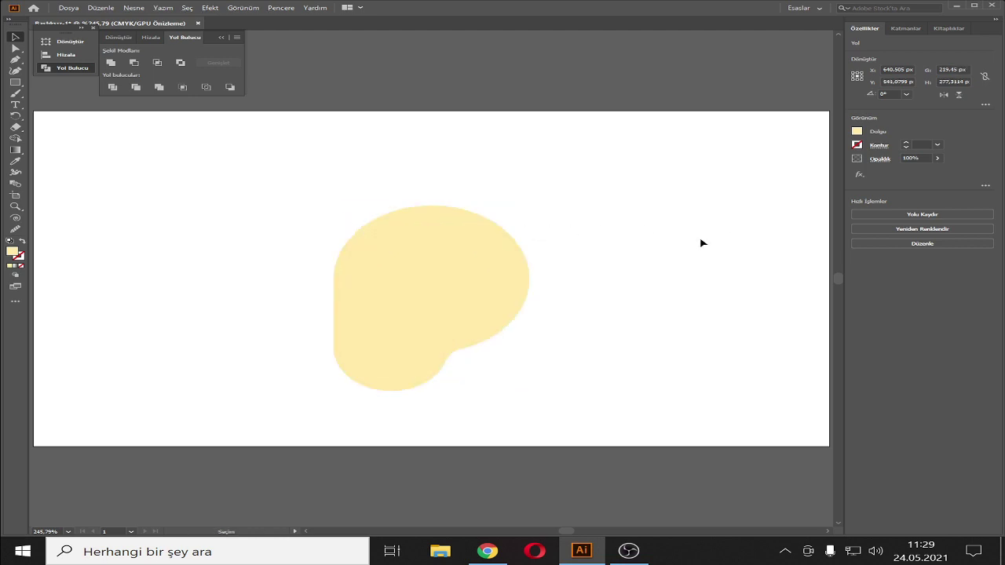
{"action": "left_click", "coordinate": [464, 280]}
{"action": "left_click", "coordinate": [856, 131]}
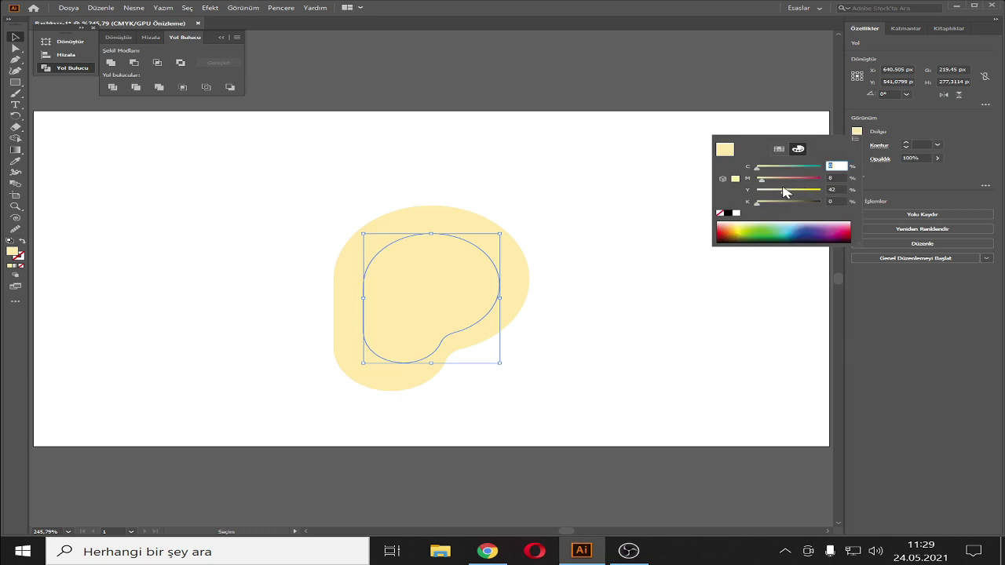
{"action": "left_click_drag", "start_coordinate": [785, 195], "coordinate": [773, 194]}
{"action": "left_click", "coordinate": [628, 228]}
{"action": "left_click", "coordinate": [628, 228]}
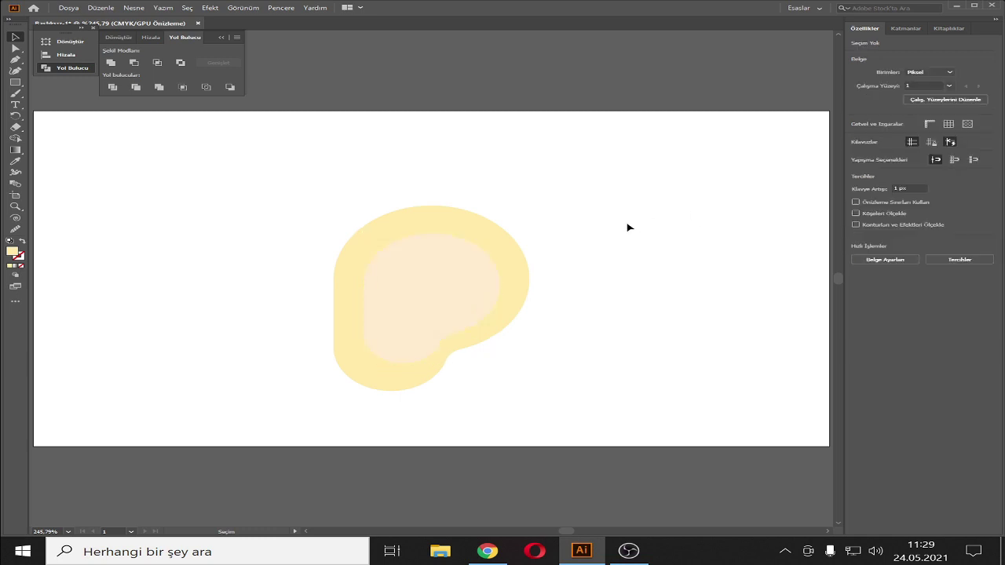
Step: Stretch the ear and its inner shape taller to H 465.66 px
{"action": "left_click", "coordinate": [436, 295]}
{"action": "left_click", "coordinate": [426, 388], "text": "shift"}
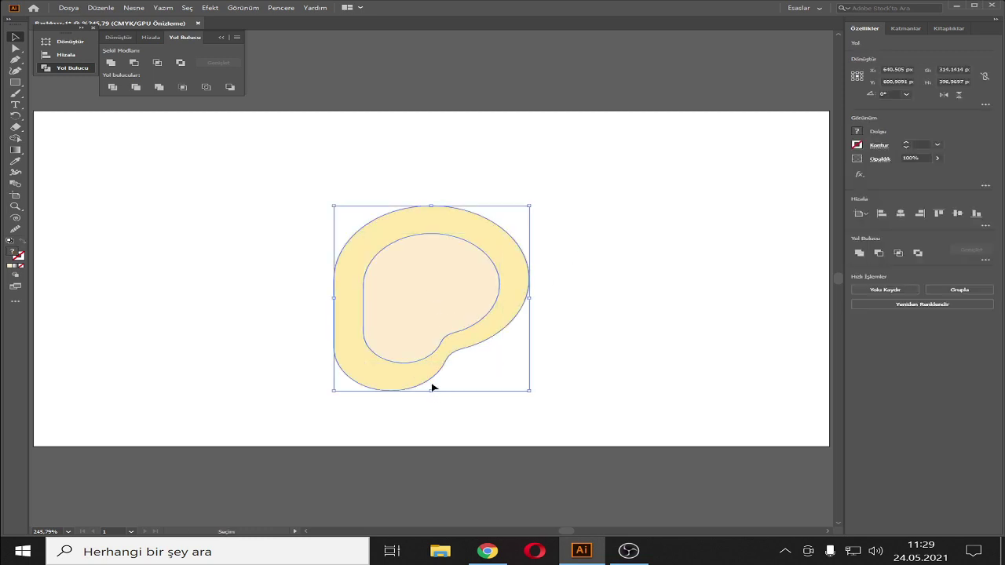
{"action": "left_click_drag", "start_coordinate": [431, 394], "coordinate": [430, 424]}
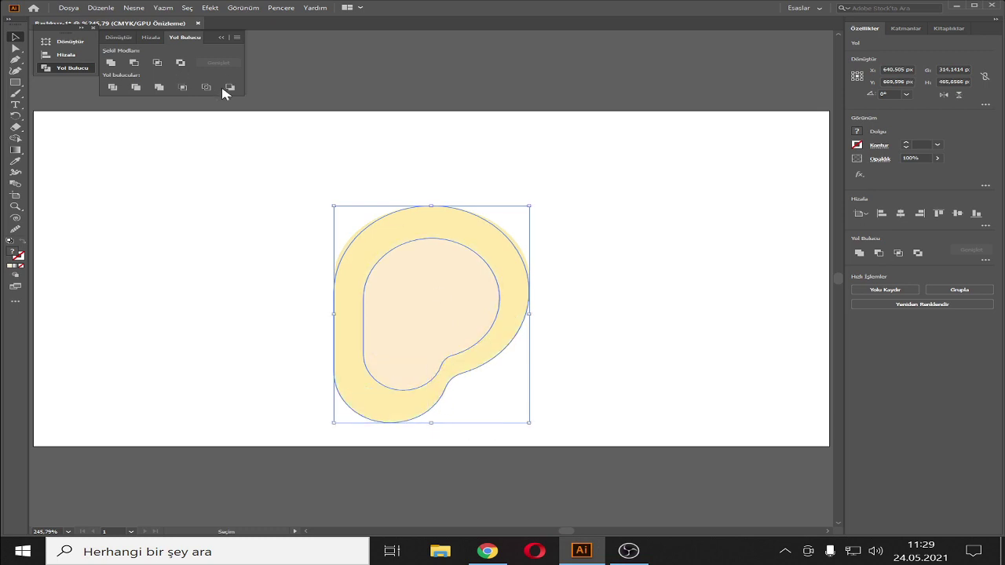
{"action": "left_click", "coordinate": [588, 233]}
{"action": "left_click_drag", "start_coordinate": [595, 171], "coordinate": [348, 346]}
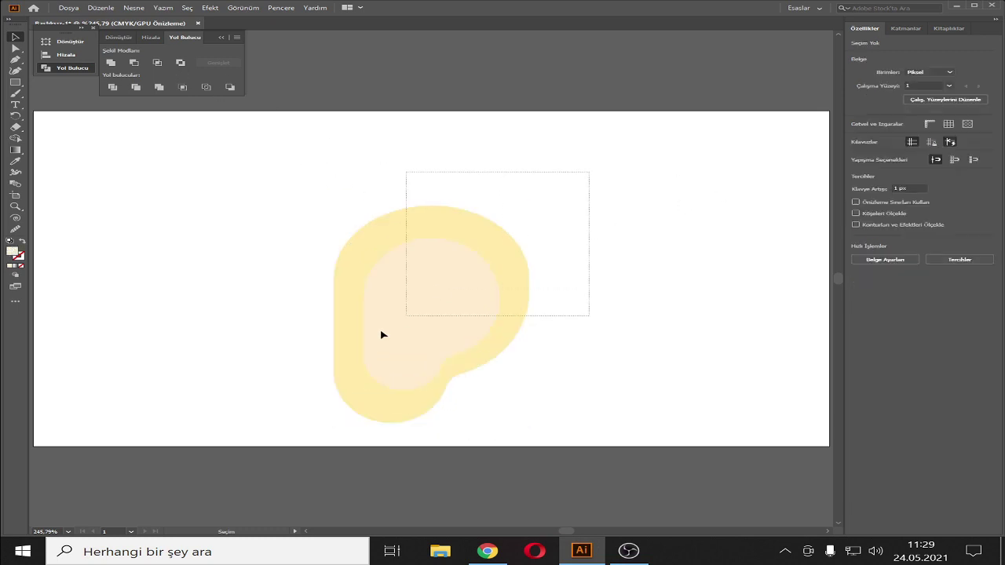
{"action": "left_click", "coordinate": [597, 262]}
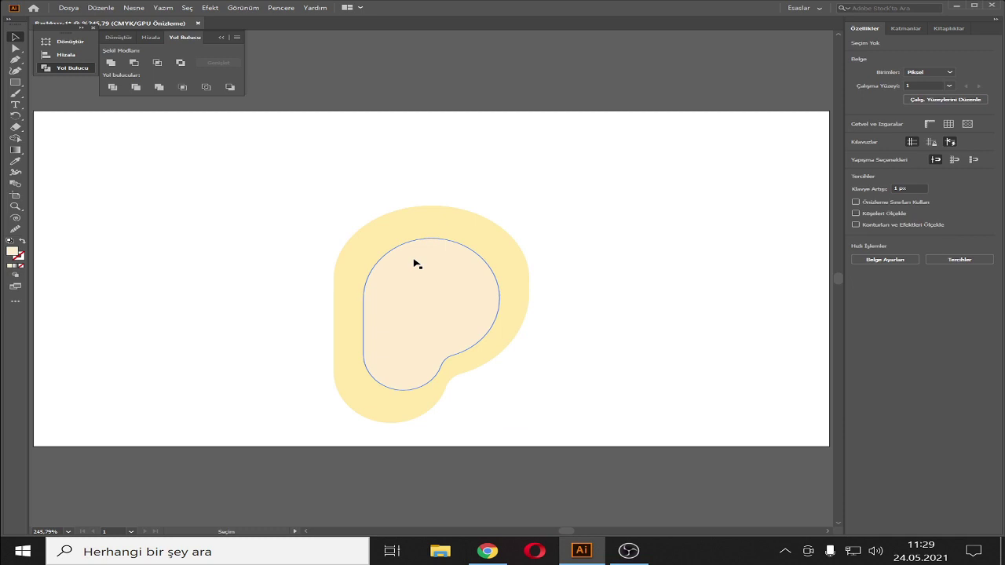
Step: Move the leftover original-height ear copy aside and delete it
{"action": "left_click", "coordinate": [348, 241]}
{"action": "left_click", "coordinate": [599, 284]}
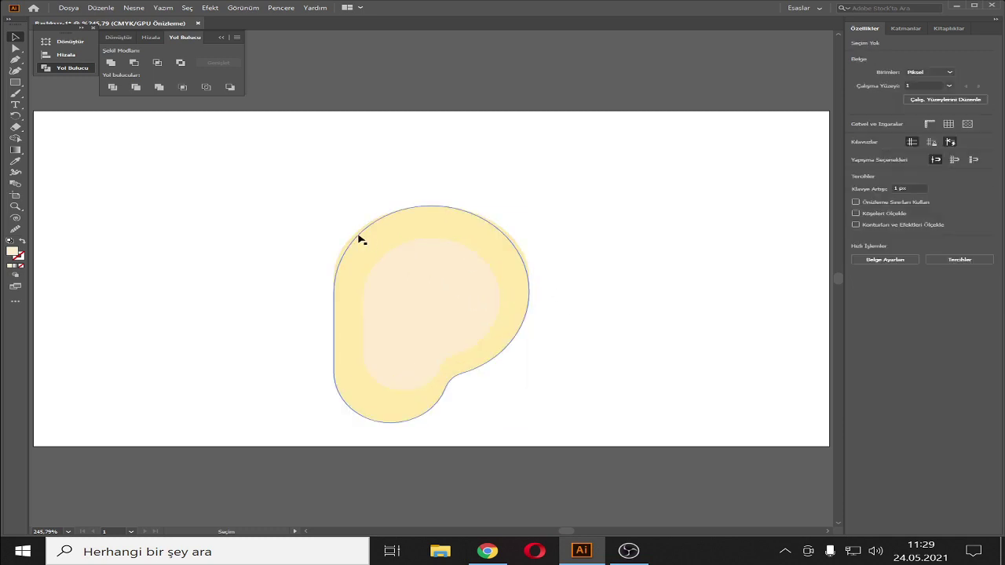
{"action": "left_click_drag", "start_coordinate": [352, 237], "coordinate": [606, 203]}
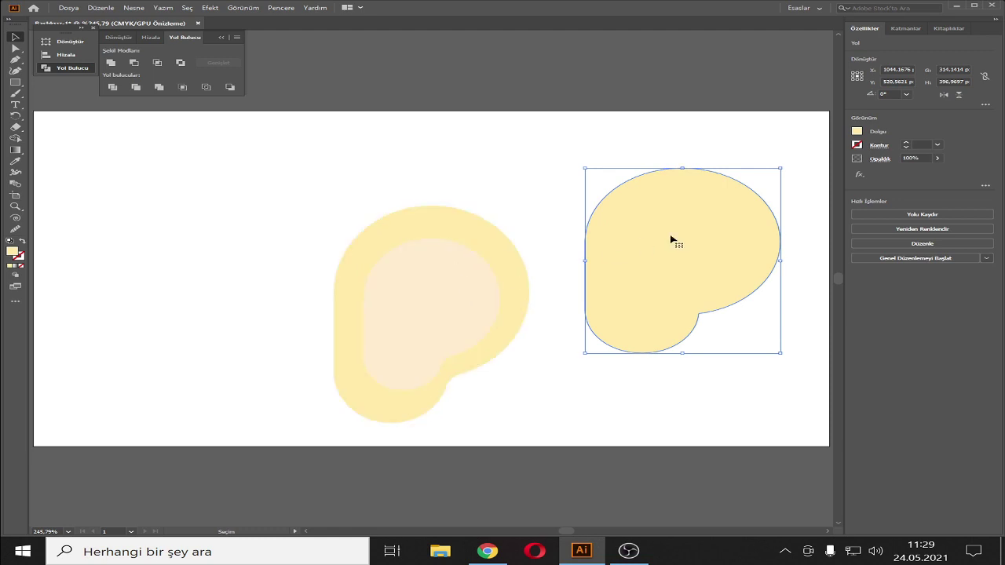
{"action": "key", "text": "Delete"}
Step: Group the ear and inner shape and centre the group horizontally and vertically on the artboard
{"action": "mouse_move", "coordinate": [603, 180]}
{"action": "left_mouse_down"}
{"action": "mouse_move", "coordinate": [416, 378]}
{"action": "mouse_move", "coordinate": [300, 451]}
{"action": "left_mouse_up"}
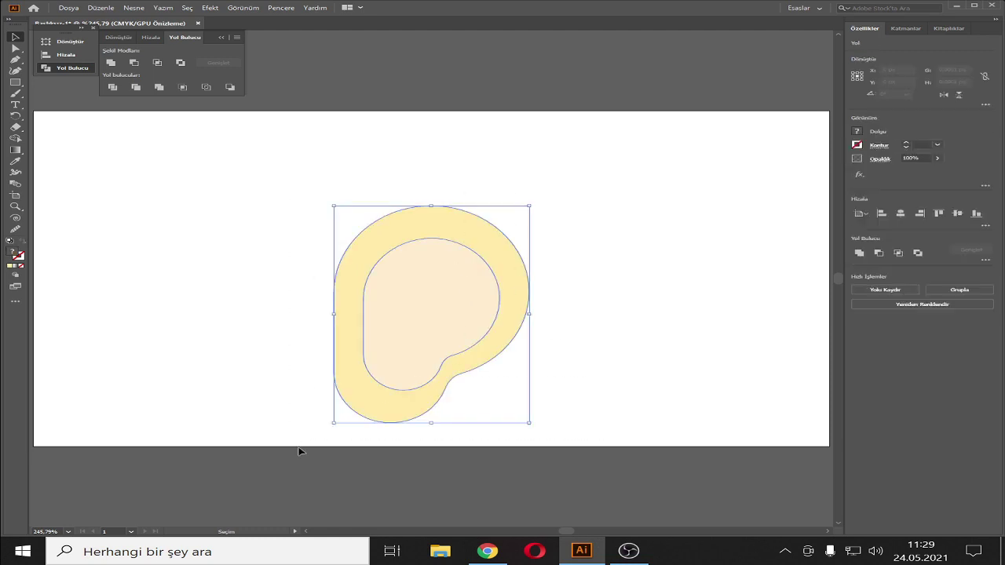
{"action": "key", "text": "ctrl+g"}
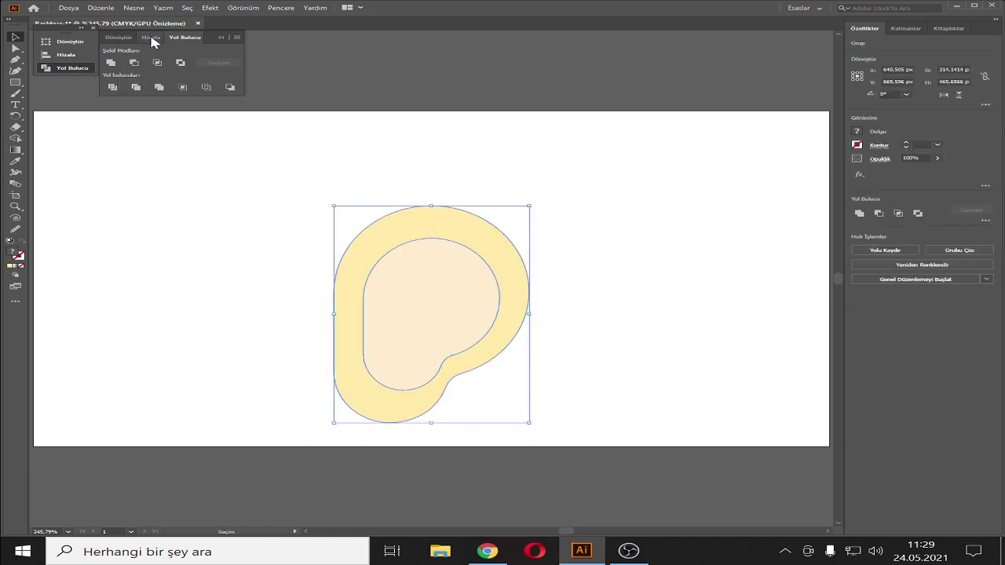
{"action": "left_click", "coordinate": [152, 36]}
{"action": "left_click", "coordinate": [133, 62]}
{"action": "left_click", "coordinate": [210, 62]}
{"action": "left_click", "coordinate": [225, 37]}
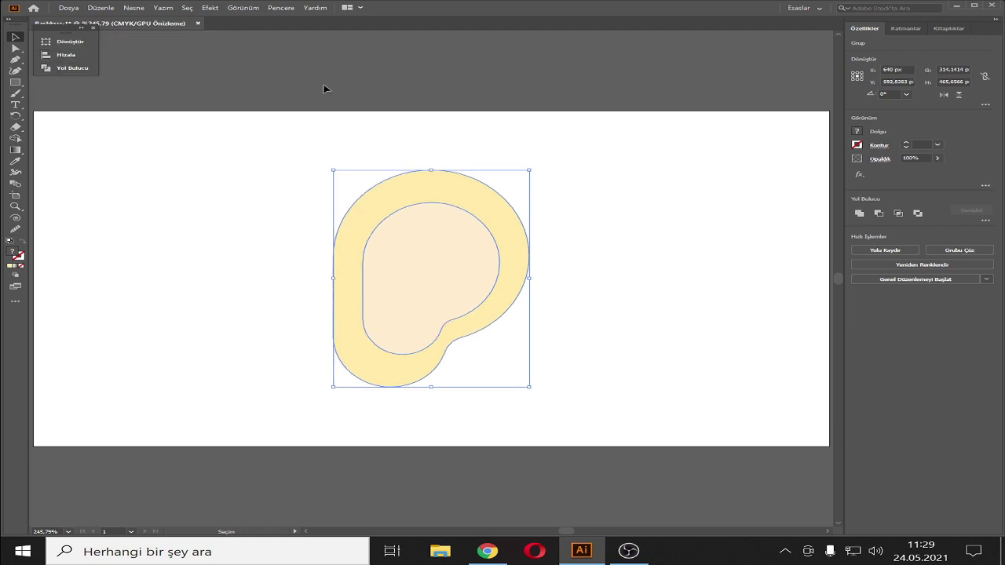
Step: Draw a small circle and place it on the inner shape's left edge
{"action": "left_click", "coordinate": [605, 235]}
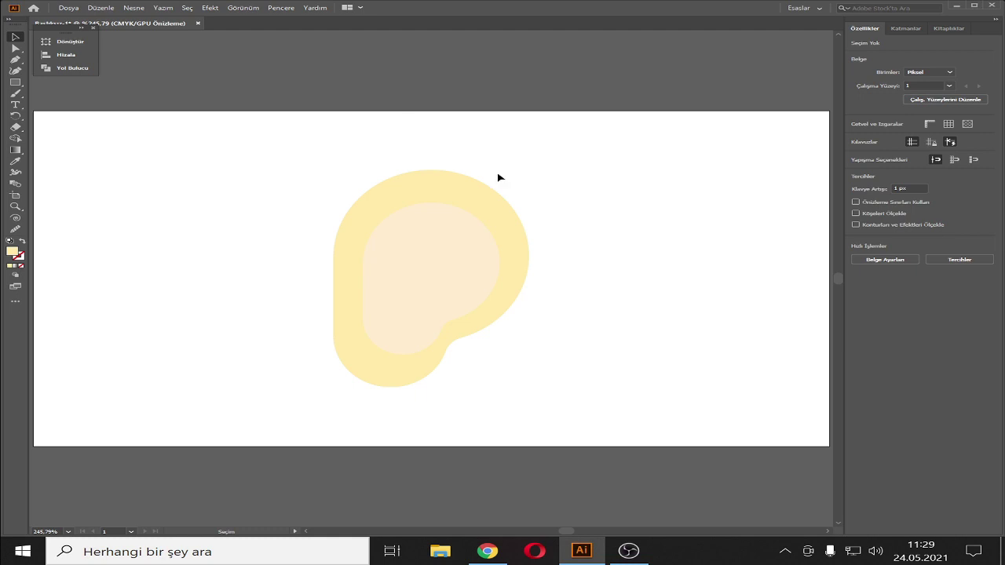
{"action": "left_click_drag", "start_coordinate": [15, 81], "coordinate": [23, 92]}
{"action": "mouse_move", "coordinate": [289, 256]}
{"action": "left_mouse_down"}
{"action": "mouse_move", "coordinate": [344, 297]}
{"action": "mouse_move", "coordinate": [367, 291]}
{"action": "left_mouse_up"}
{"action": "left_click", "coordinate": [17, 39]}
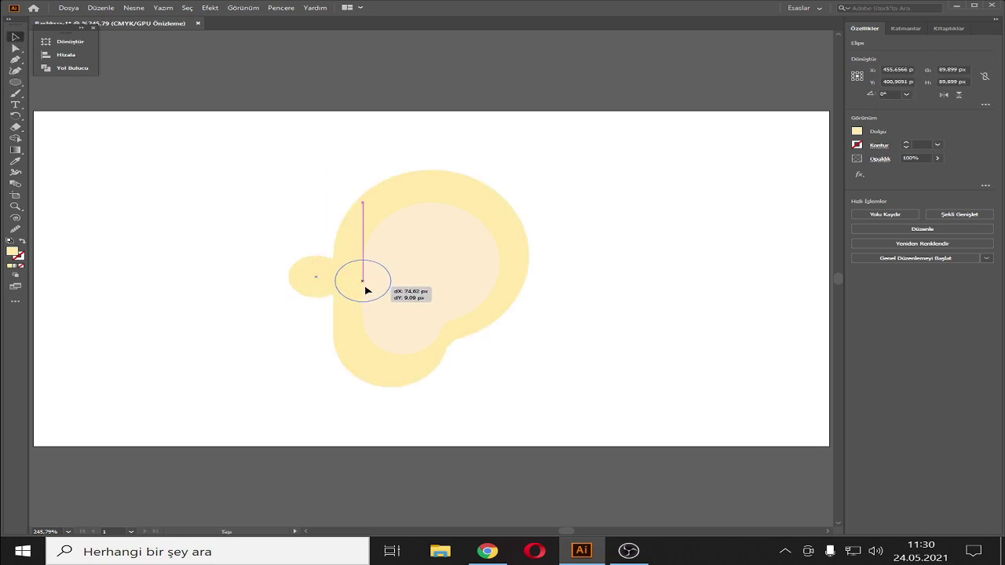
{"action": "left_click_drag", "start_coordinate": [367, 291], "coordinate": [367, 300]}
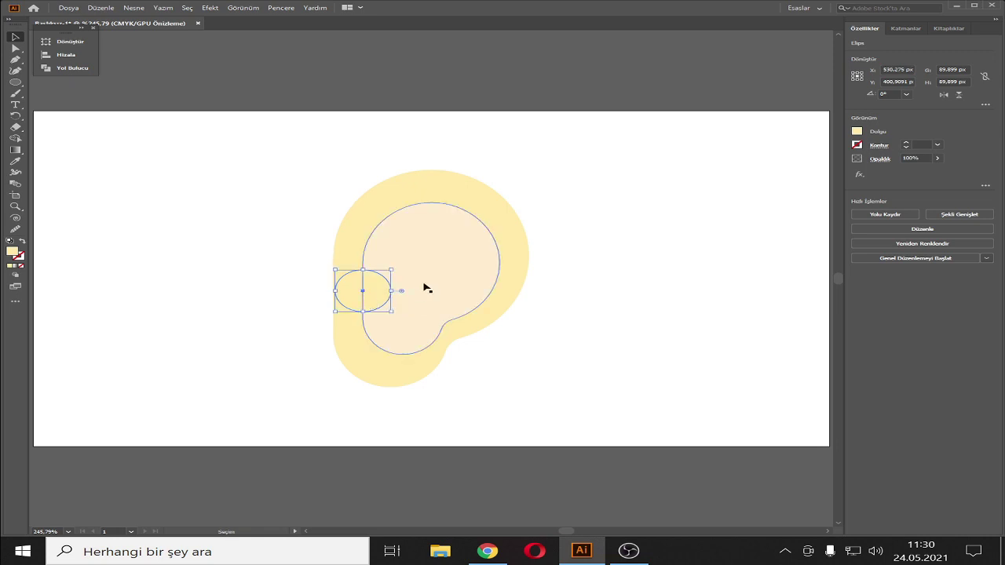
Step: Make a clipping mask from all the shapes, then ungroup it again
{"action": "key", "text": "ctrl+a"}
{"action": "left_click", "coordinate": [68, 71]}
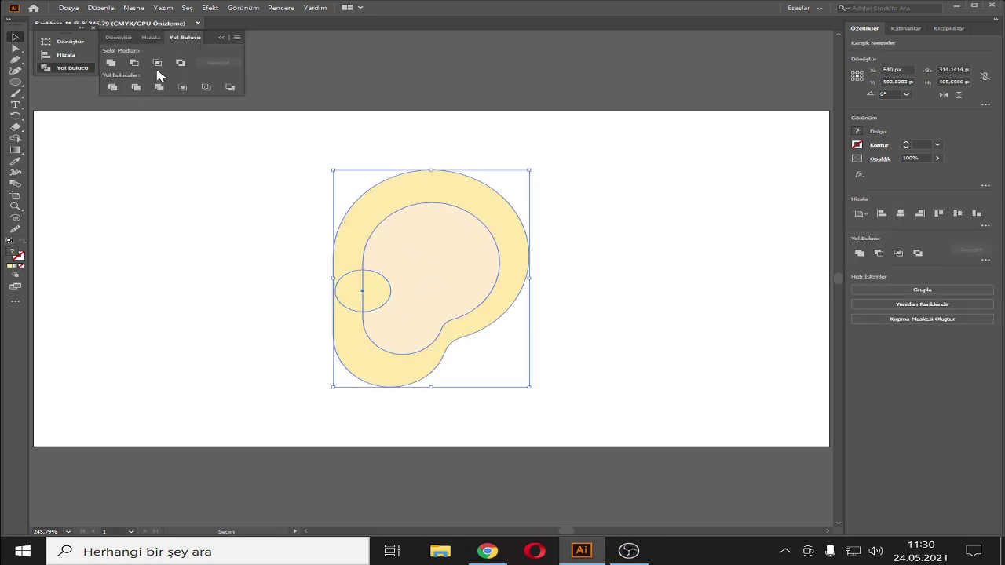
{"action": "right_click", "coordinate": [436, 227]}
{"action": "left_click", "coordinate": [493, 335]}
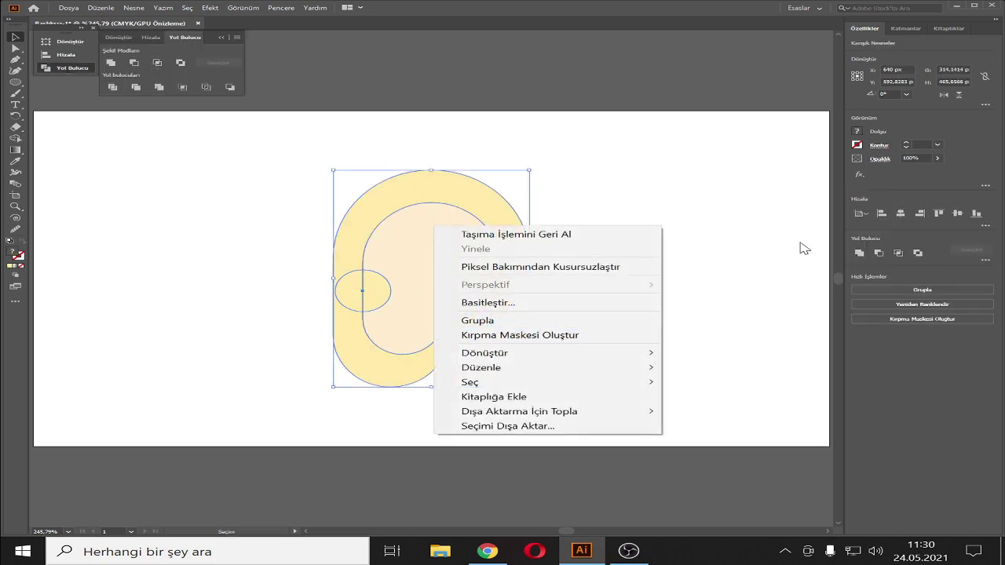
{"action": "right_click", "coordinate": [491, 238]}
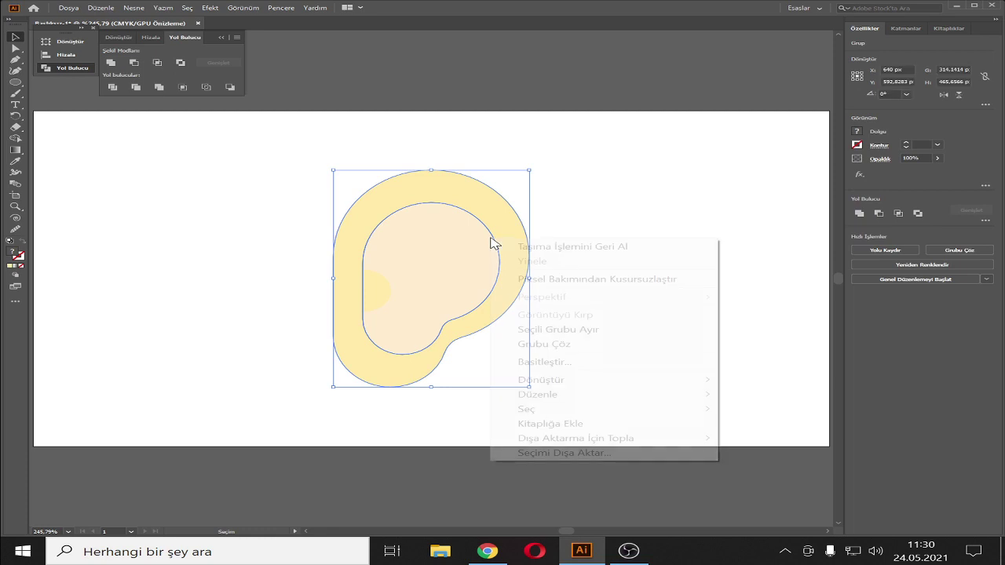
{"action": "left_click", "coordinate": [547, 349]}
{"action": "left_click", "coordinate": [646, 325]}
Step: Subtract the small circle from the beige inner shape with Minus Front
{"action": "left_click", "coordinate": [377, 288]}
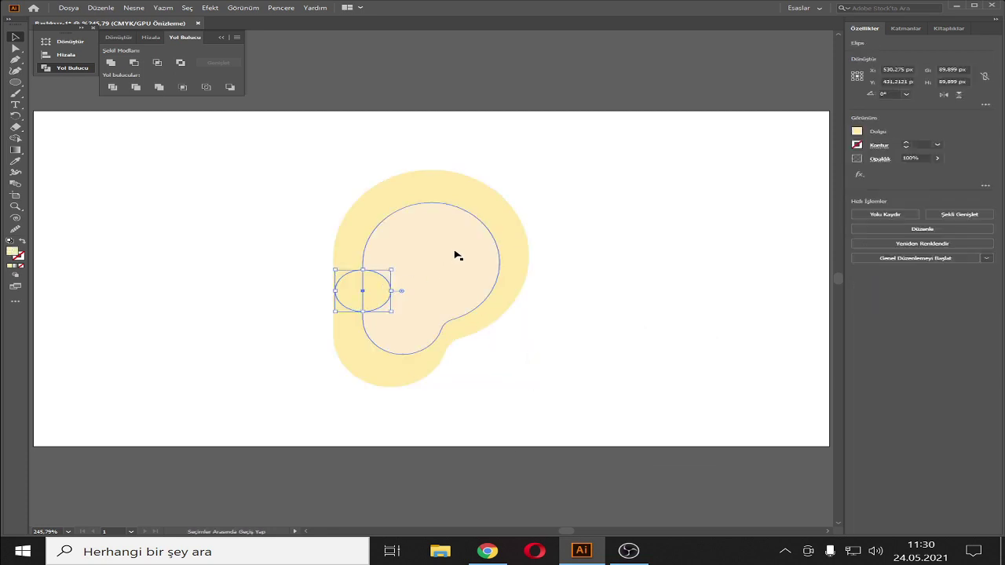
{"action": "left_click", "coordinate": [461, 253], "text": "shift"}
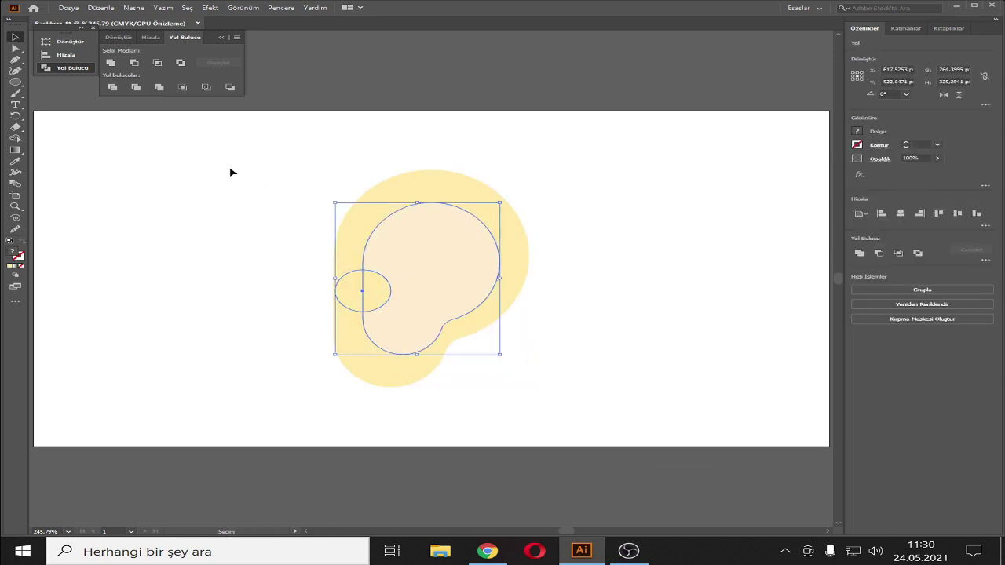
{"action": "left_click", "coordinate": [137, 66]}
{"action": "left_click", "coordinate": [595, 227]}
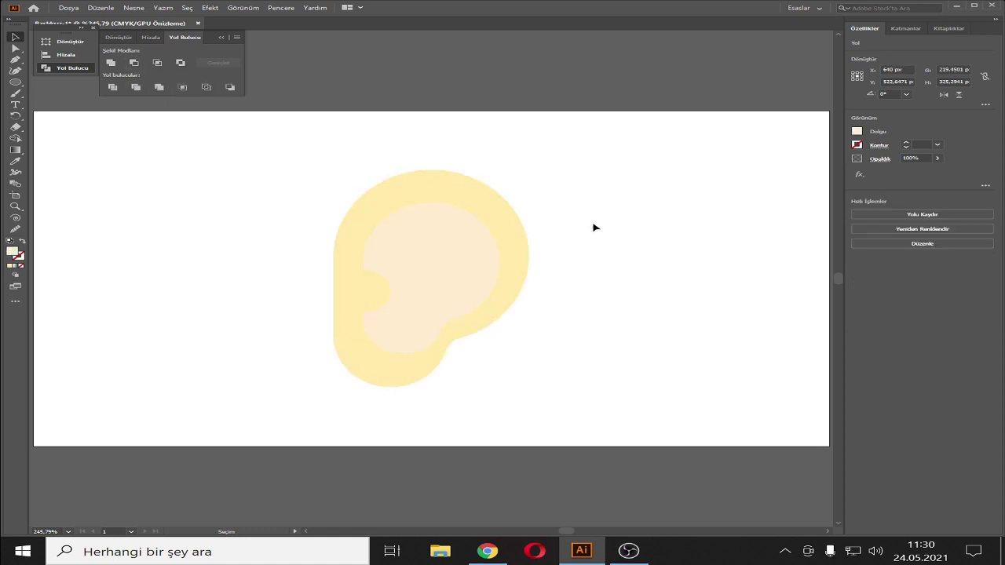
Step: Give the inner shape a linear gradient running diagonally from lower left to upper right
{"action": "left_click", "coordinate": [446, 291]}
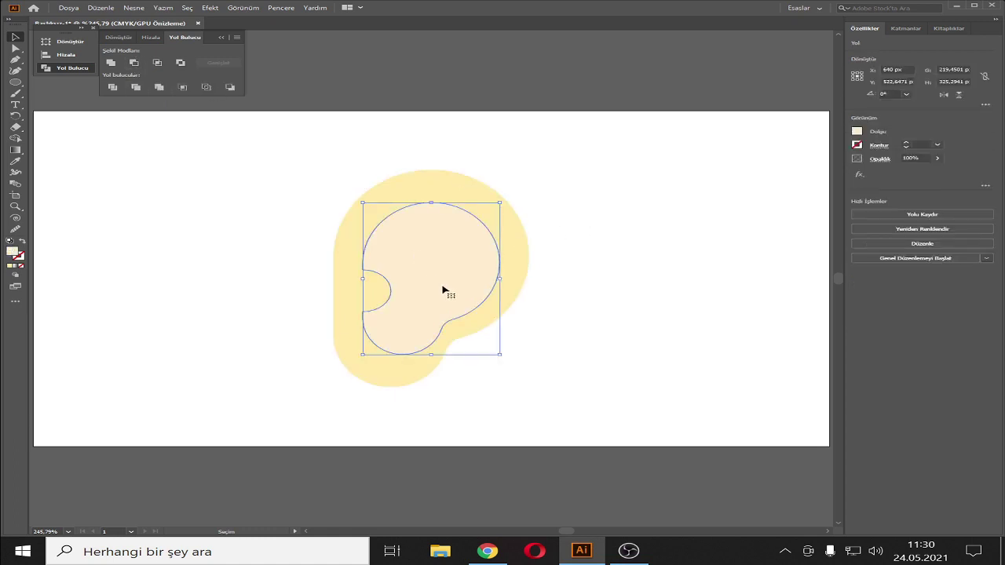
{"action": "left_click", "coordinate": [15, 150]}
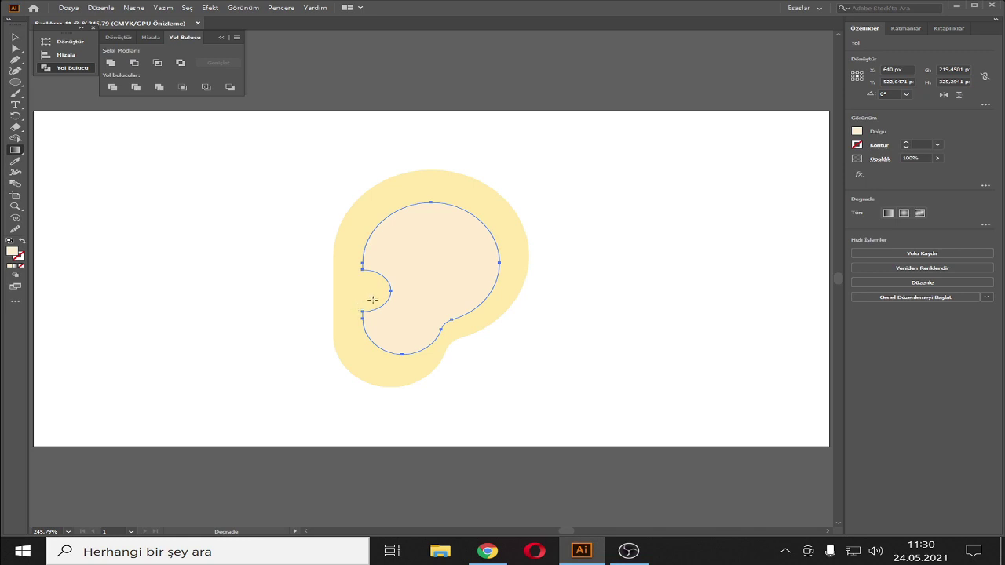
{"action": "left_click", "coordinate": [888, 213]}
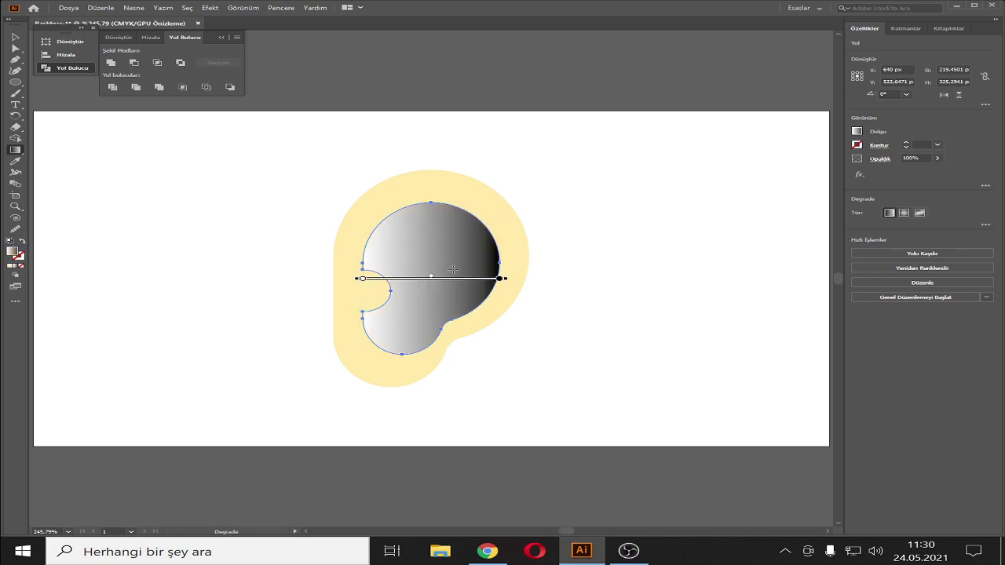
{"action": "left_click_drag", "start_coordinate": [355, 314], "coordinate": [492, 226]}
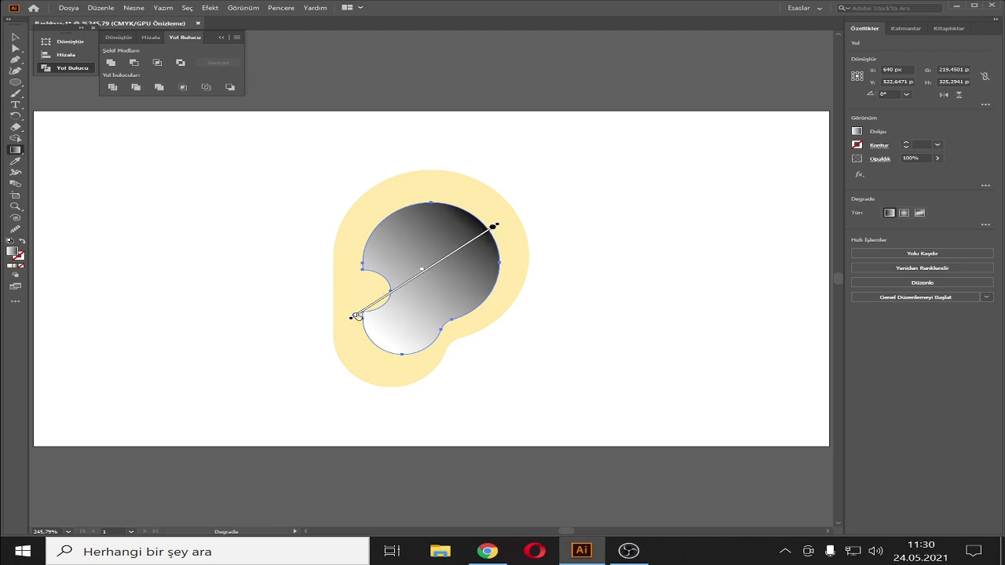
Step: Sample the pale-yellow ear colour into the lower-left stop and set its K to 20
{"action": "left_click", "coordinate": [357, 316]}
{"action": "left_click", "coordinate": [856, 135]}
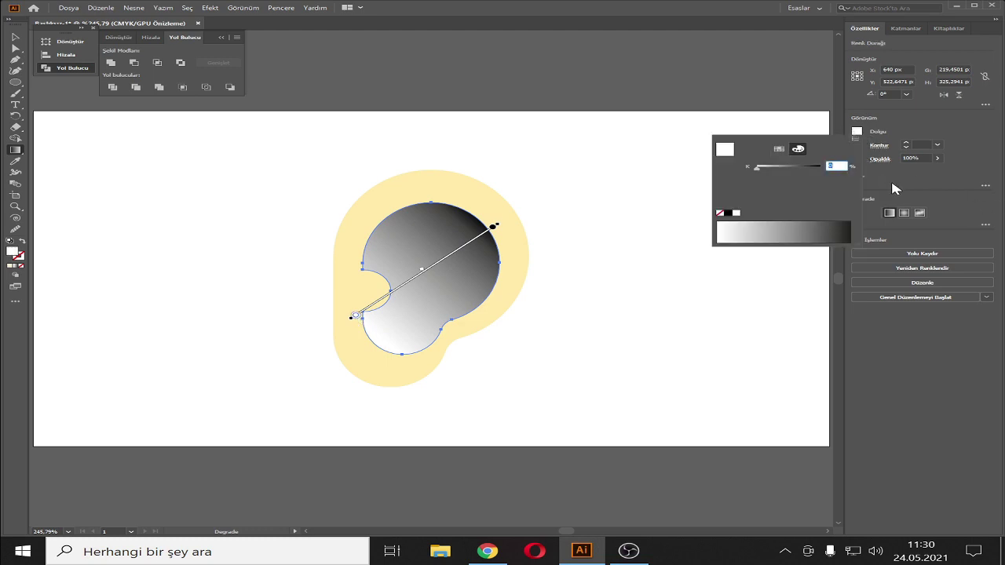
{"action": "left_click", "coordinate": [969, 216]}
{"action": "left_click", "coordinate": [985, 225]}
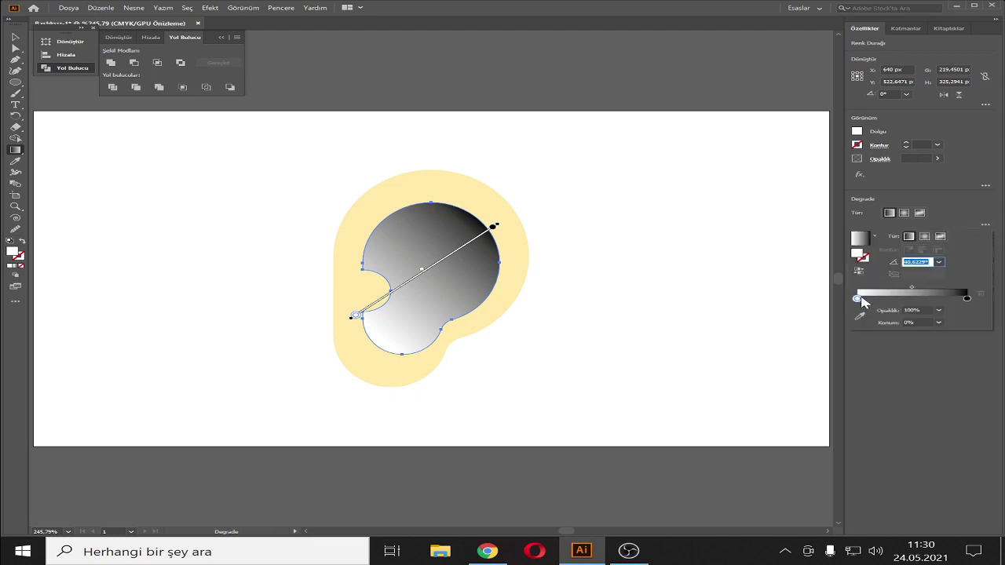
{"action": "left_click", "coordinate": [858, 317]}
{"action": "left_click", "coordinate": [350, 280]}
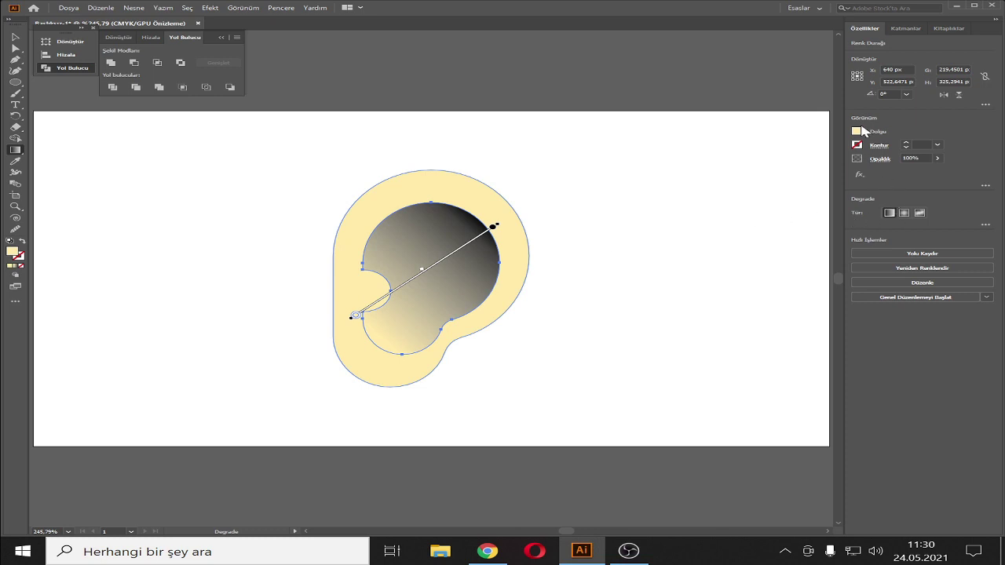
{"action": "left_click", "coordinate": [856, 131]}
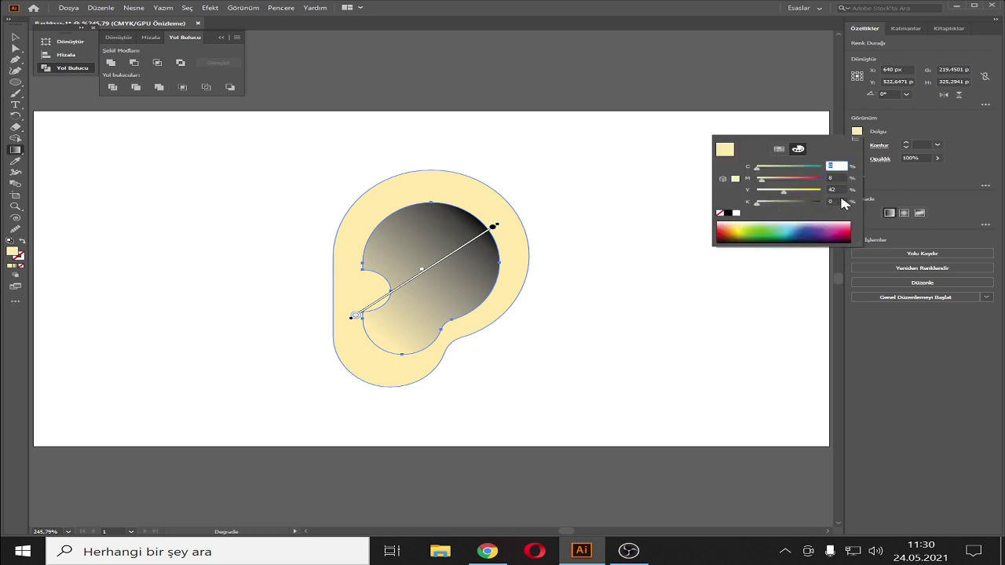
{"action": "left_click", "coordinate": [834, 201]}
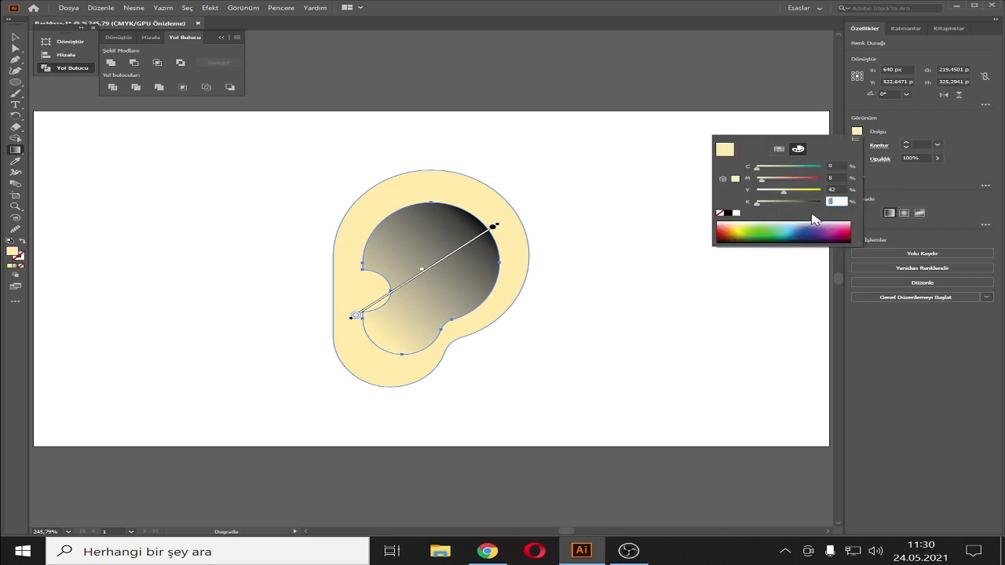
{"action": "type", "text": "20"}
{"action": "left_click", "coordinate": [839, 188]}
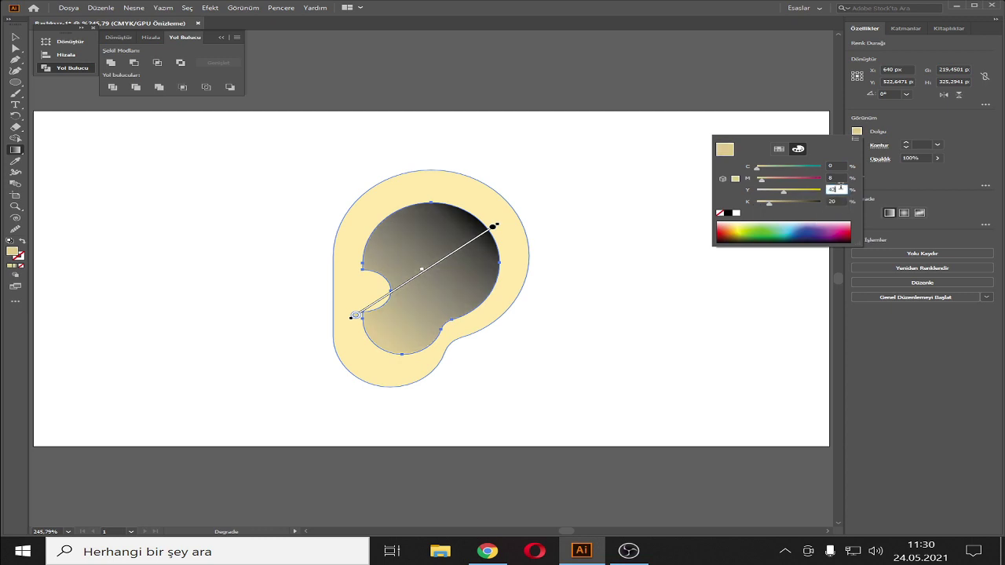
Step: Sample the pale-yellow ear colour into the upper-right gradient stop
{"action": "left_click", "coordinate": [986, 224]}
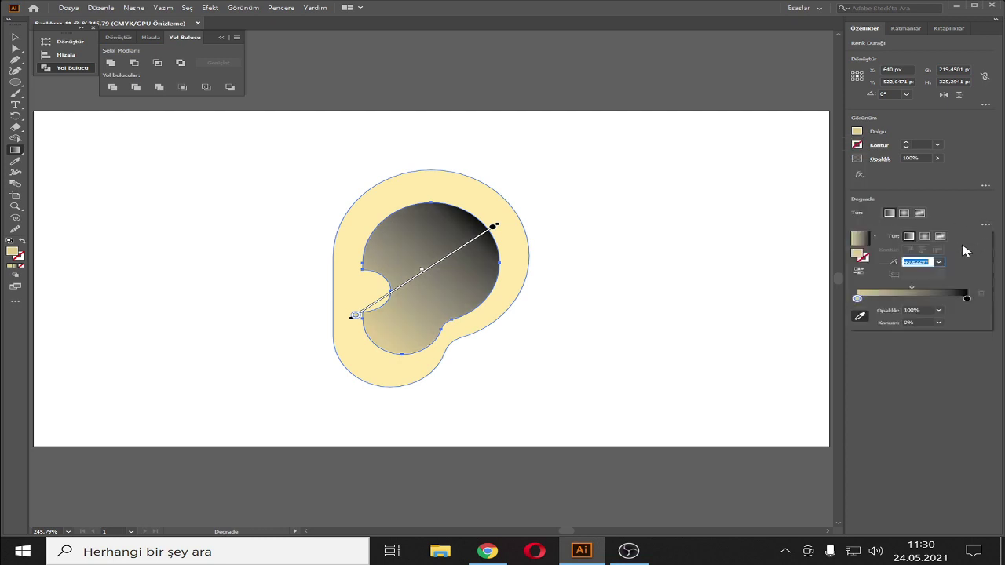
{"action": "left_click", "coordinate": [966, 298]}
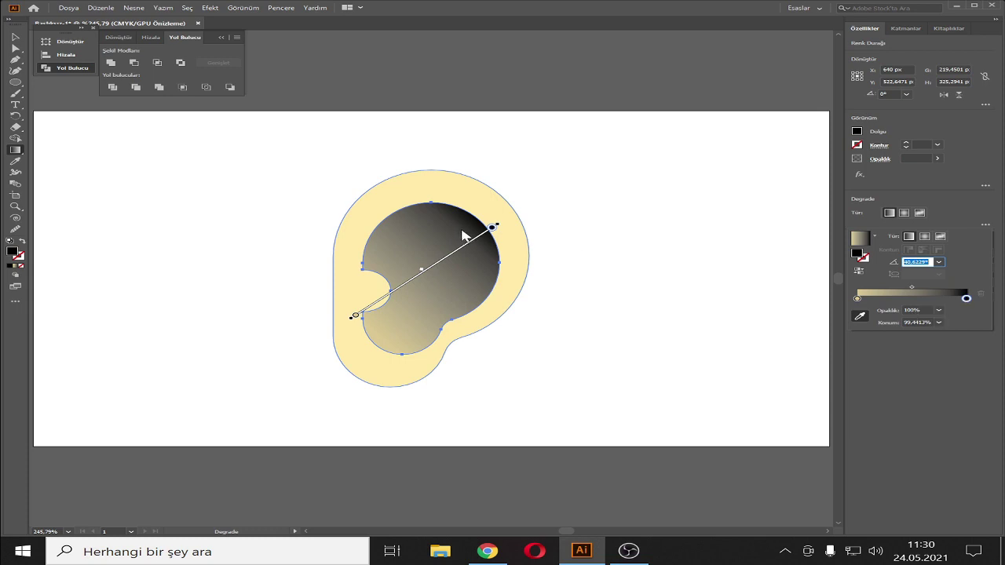
{"action": "left_click", "coordinate": [860, 317]}
{"action": "left_click", "coordinate": [860, 316]}
{"action": "left_click", "coordinate": [485, 199]}
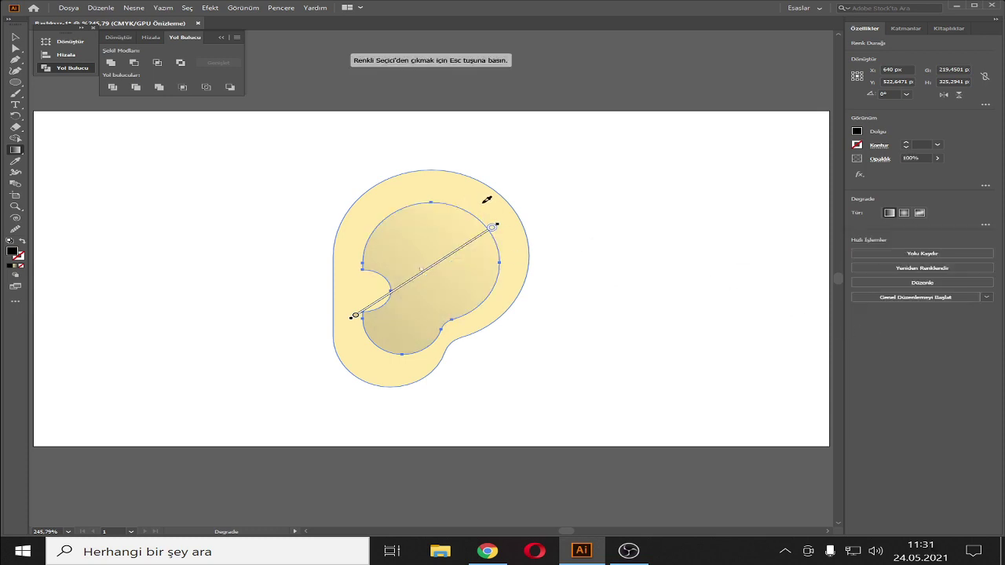
{"action": "left_click", "coordinate": [15, 37]}
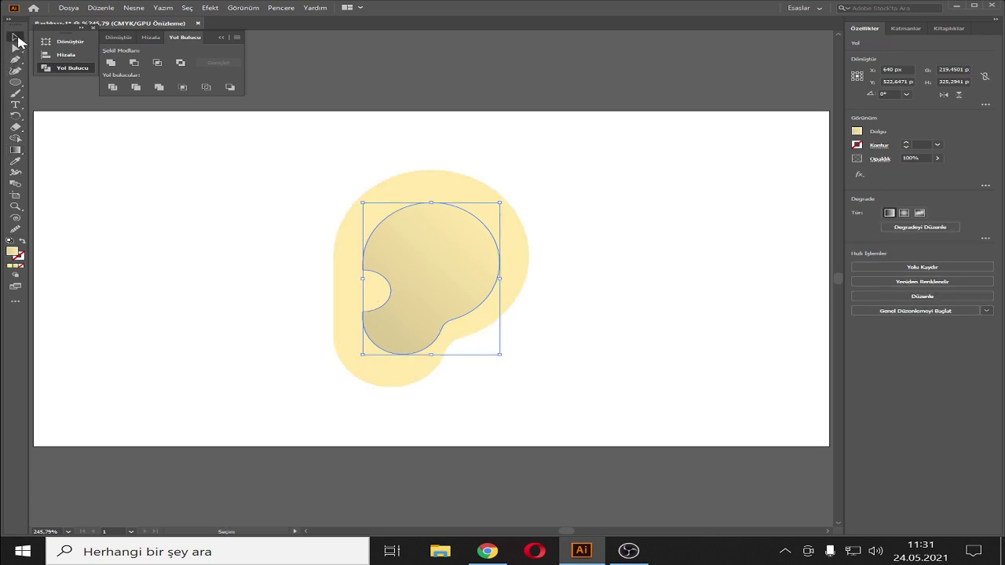
Step: Set the right gradient stop's black to K 5 and leave the ear deselected
{"action": "left_click", "coordinate": [591, 202]}
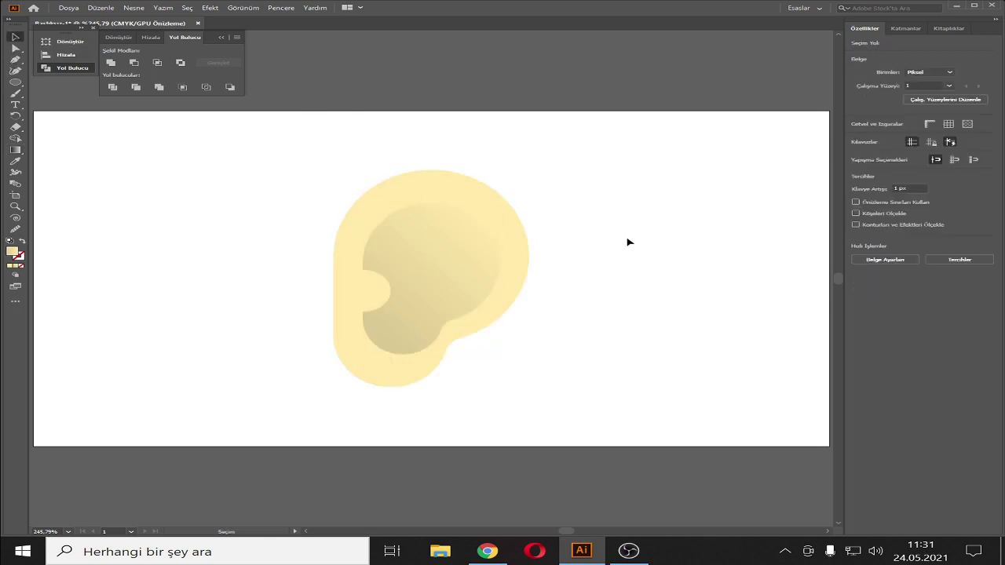
{"action": "left_click", "coordinate": [476, 254]}
{"action": "left_click", "coordinate": [986, 237]}
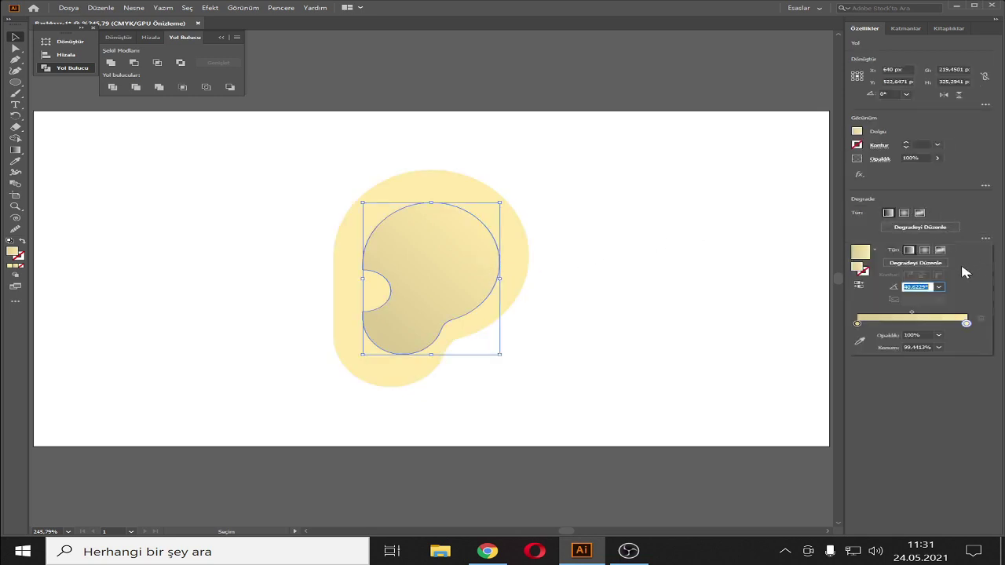
{"action": "double_click", "coordinate": [966, 324]}
{"action": "left_click", "coordinate": [806, 375]}
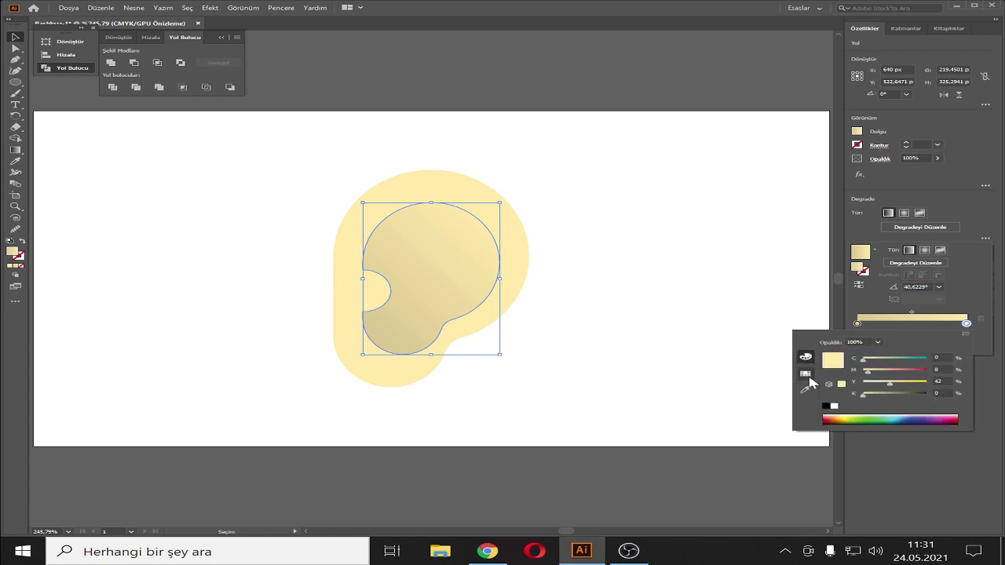
{"action": "left_click", "coordinate": [942, 393]}
{"action": "type", "text": "5"}
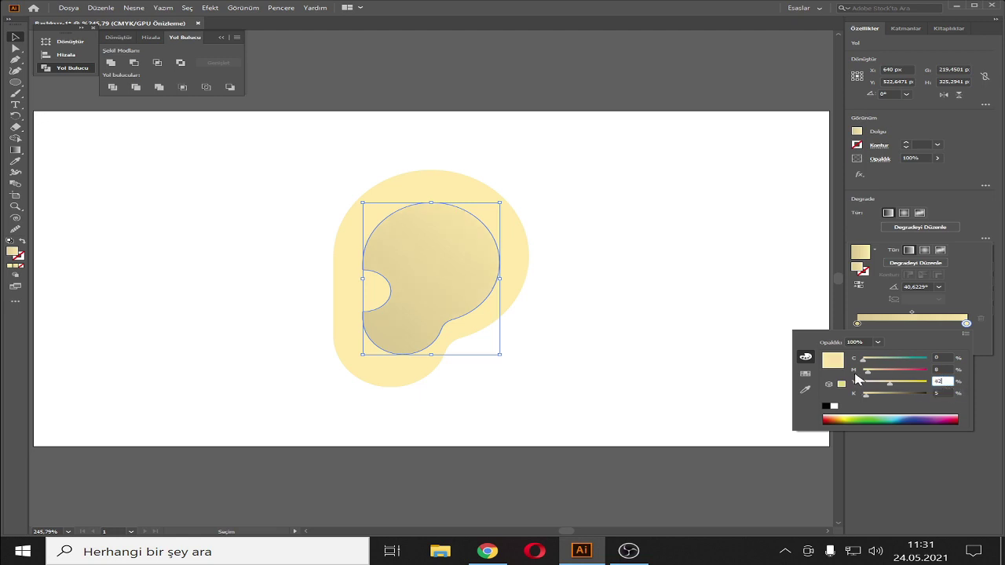
{"action": "left_click", "coordinate": [638, 216]}
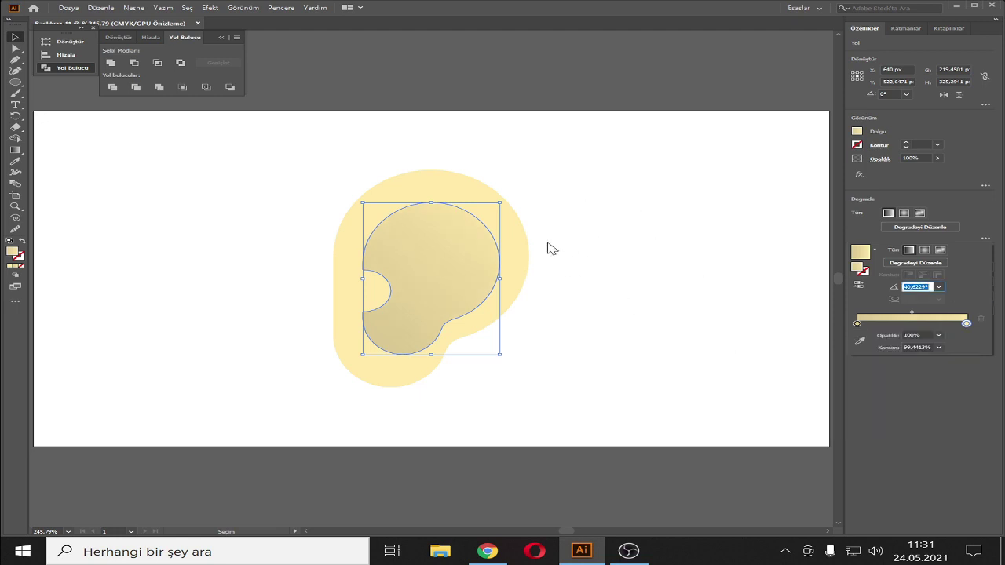
{"action": "left_click", "coordinate": [597, 184]}
{"action": "left_click", "coordinate": [598, 190]}
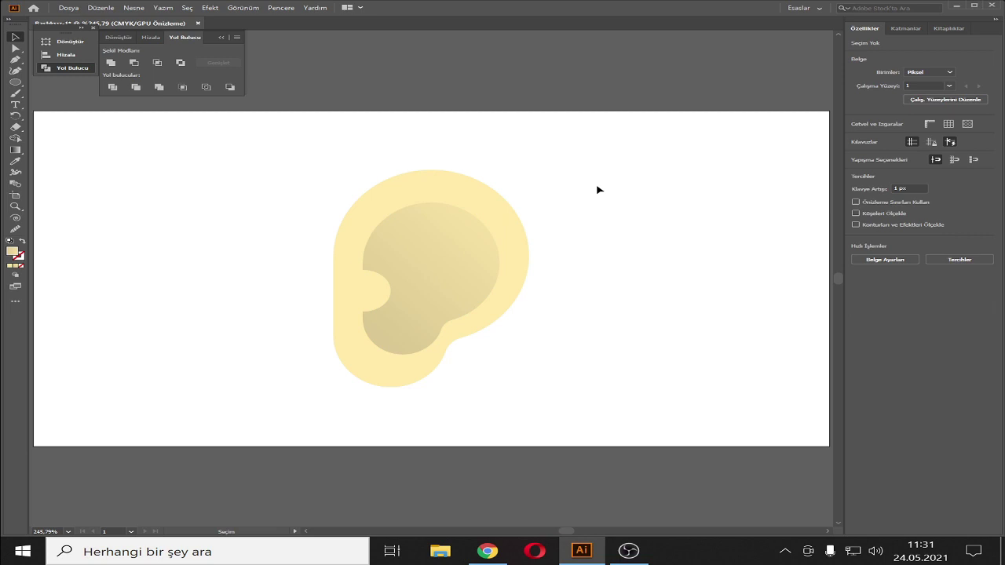
Step: Lighten the inner ear gradient by setting its stop's black (K) value to 10
{"action": "left_click", "coordinate": [457, 266]}
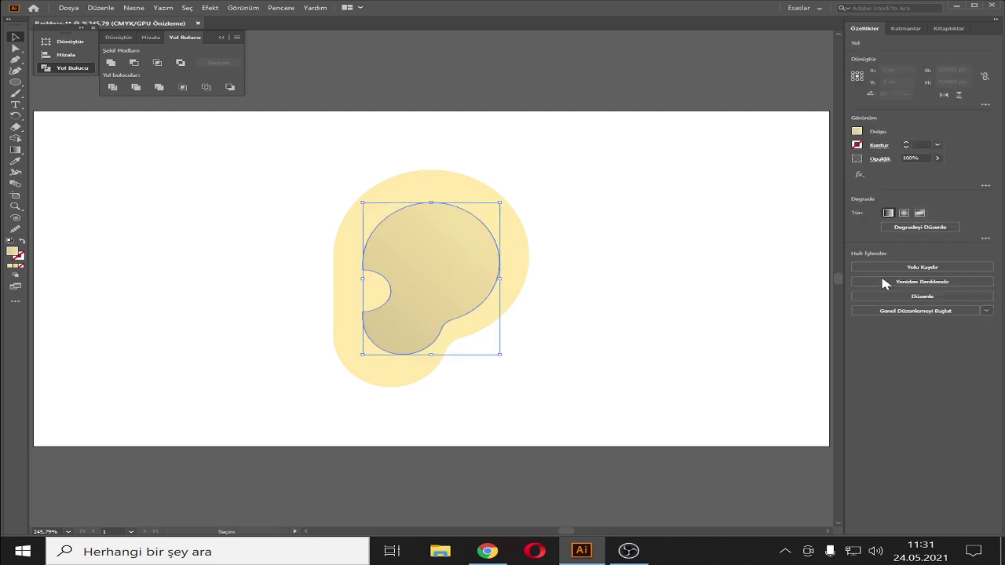
{"action": "left_click", "coordinate": [985, 238]}
{"action": "left_click", "coordinate": [911, 227]}
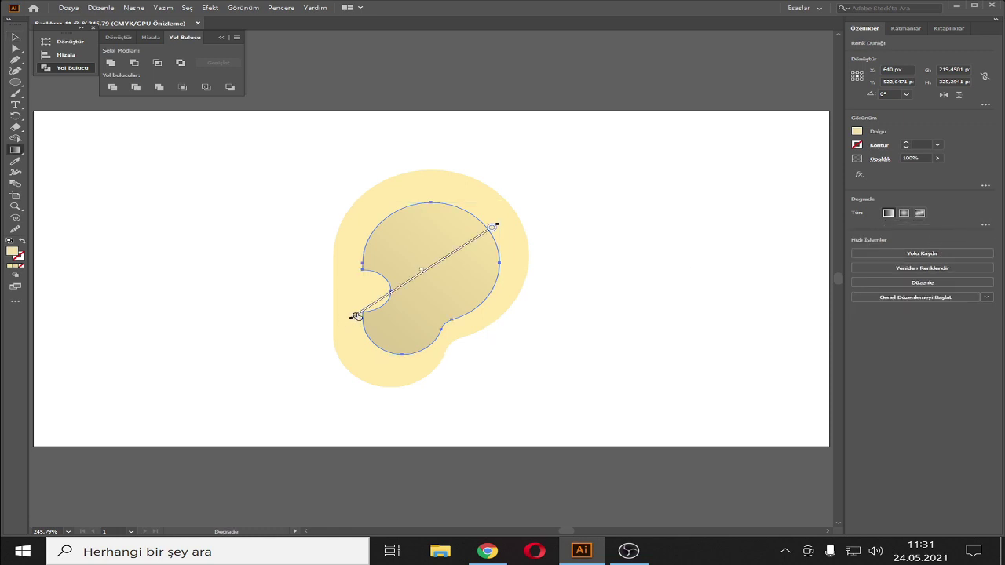
{"action": "left_click", "coordinate": [857, 132]}
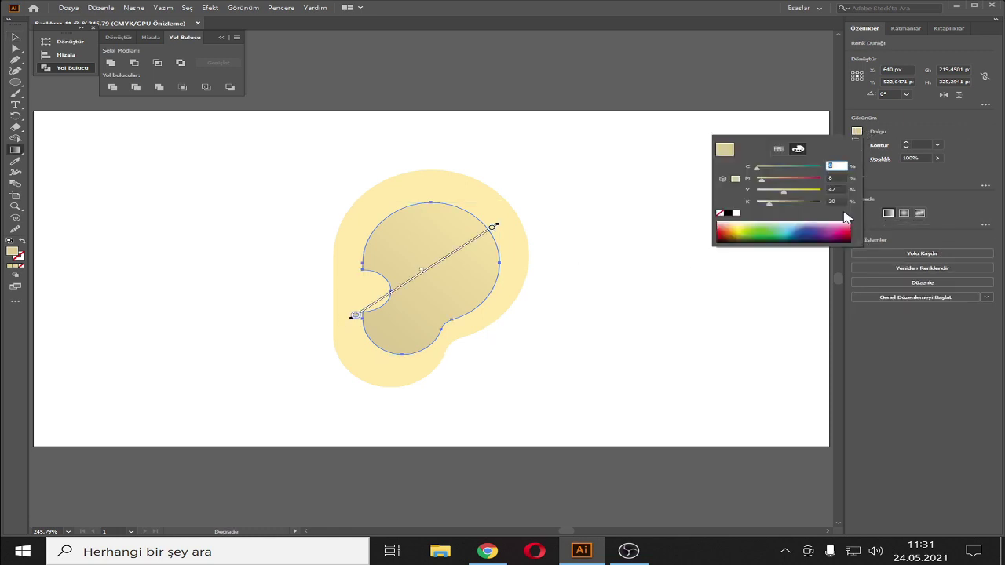
{"action": "double_click", "coordinate": [834, 201]}
{"action": "type", "text": "10"}
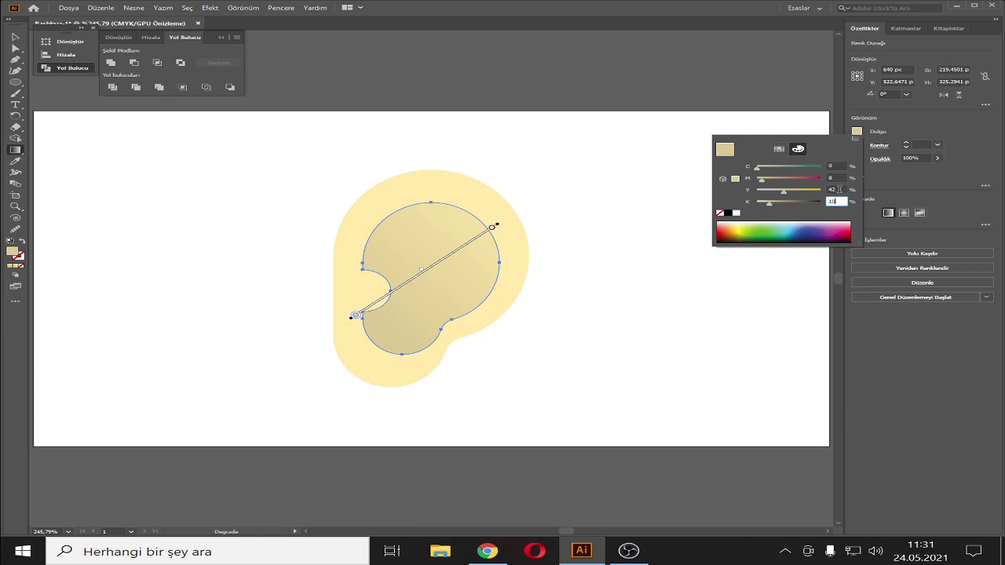
{"action": "double_click", "coordinate": [841, 190]}
{"action": "scroll", "coordinate": [846, 202], "scroll_direction": "up", "scroll_amount": 5}
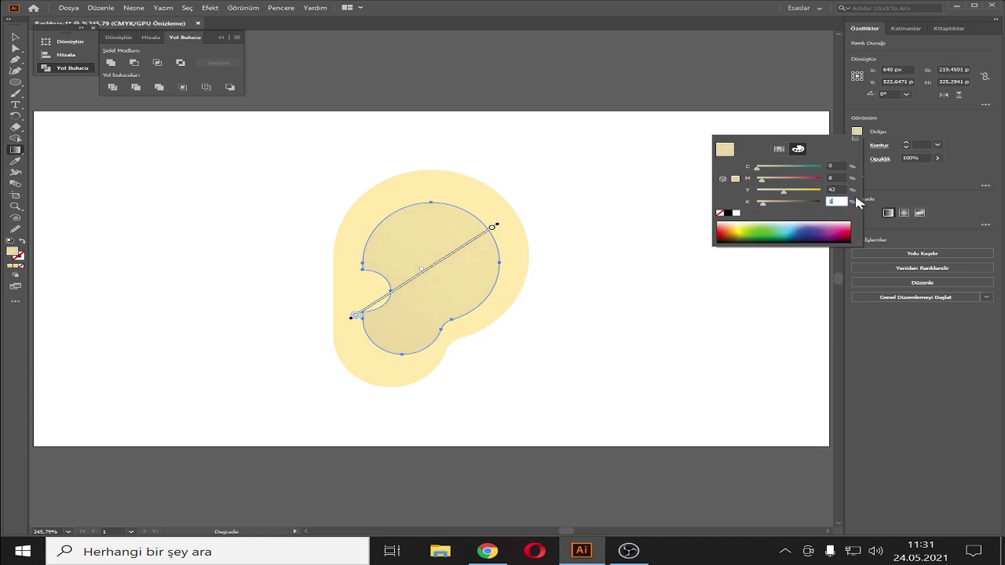
{"action": "type", "text": "5"}
{"action": "left_click", "coordinate": [591, 215]}
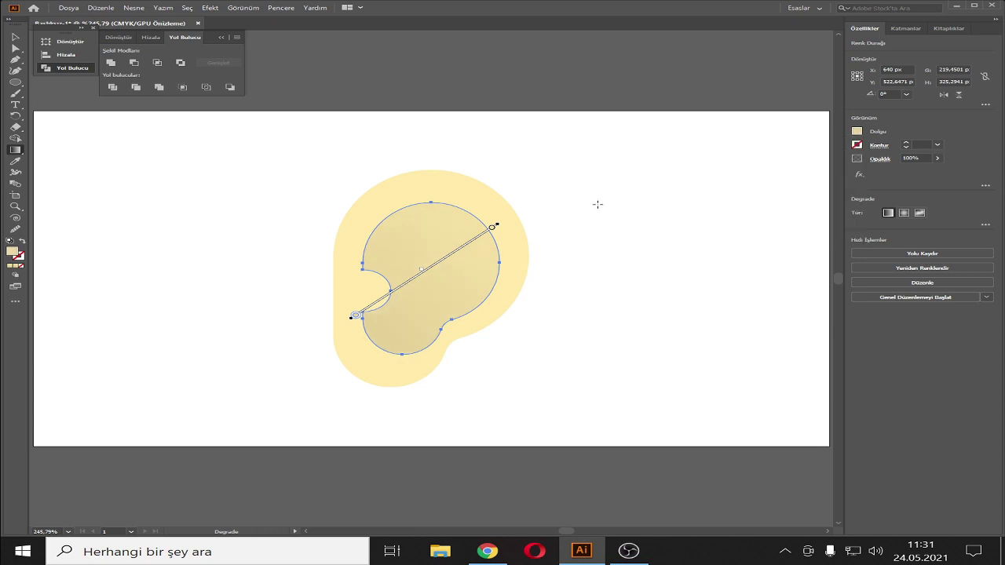
{"action": "left_click", "coordinate": [15, 37]}
{"action": "left_click", "coordinate": [724, 204]}
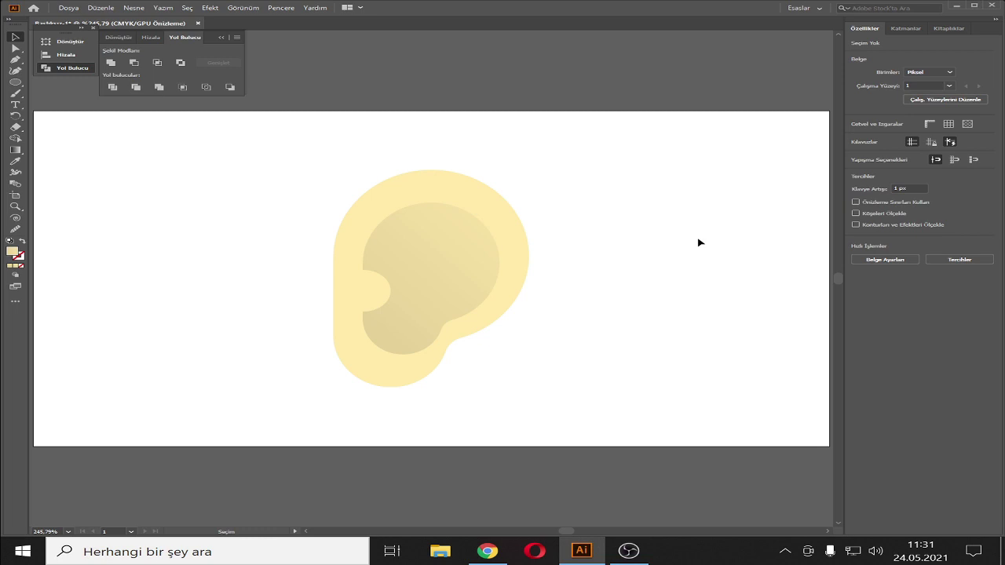
Step: Paste a copy of the inner ear shape in front and swap its fill to a stroke
{"action": "left_click", "coordinate": [459, 267]}
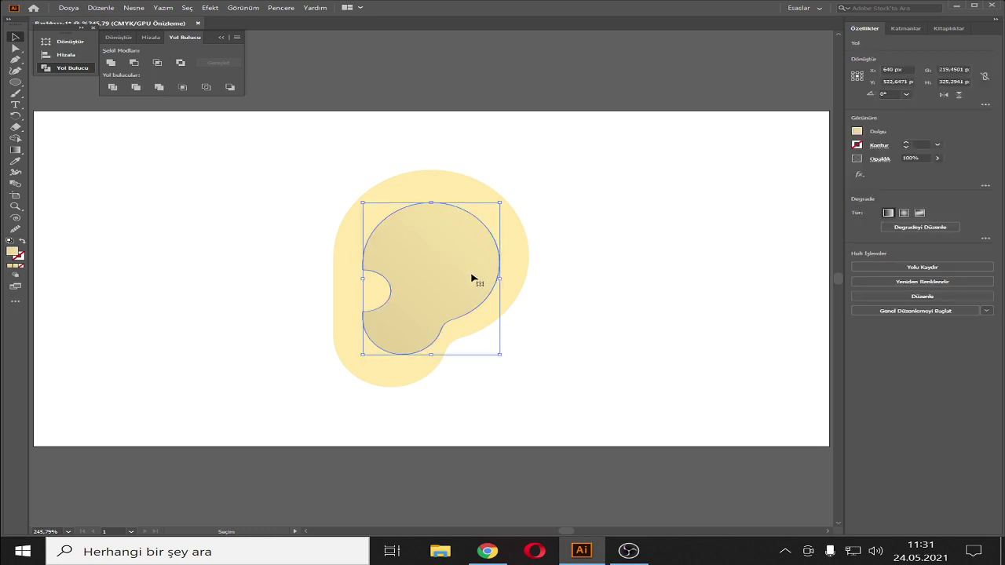
{"action": "key", "text": "a"}
{"action": "key", "text": "v"}
{"action": "left_click", "coordinate": [22, 241]}
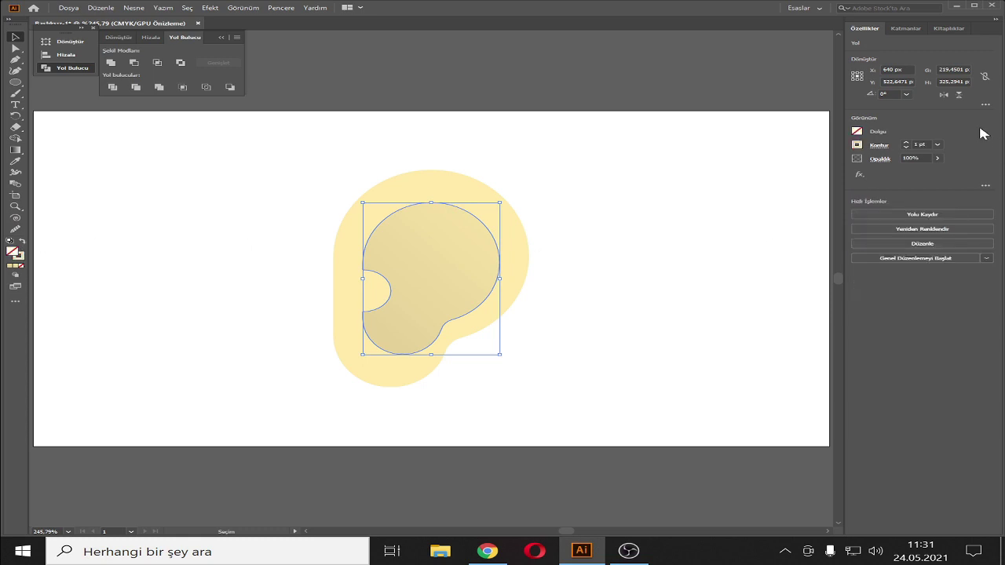
{"action": "left_click", "coordinate": [857, 145]}
Step: Make the outline copy black and raise its stroke weight to about 5 pt
{"action": "left_click", "coordinate": [742, 218]}
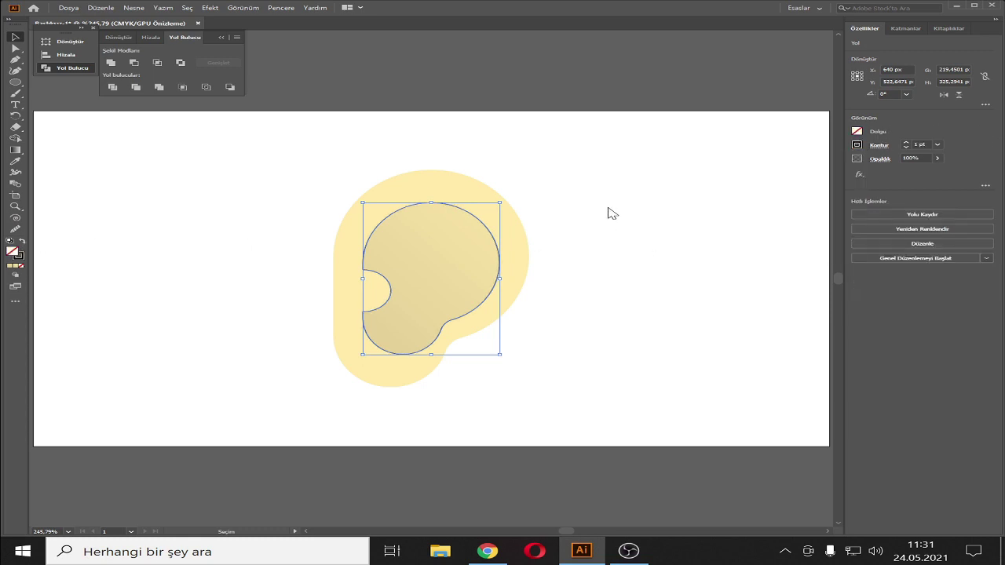
{"action": "left_click", "coordinate": [557, 257]}
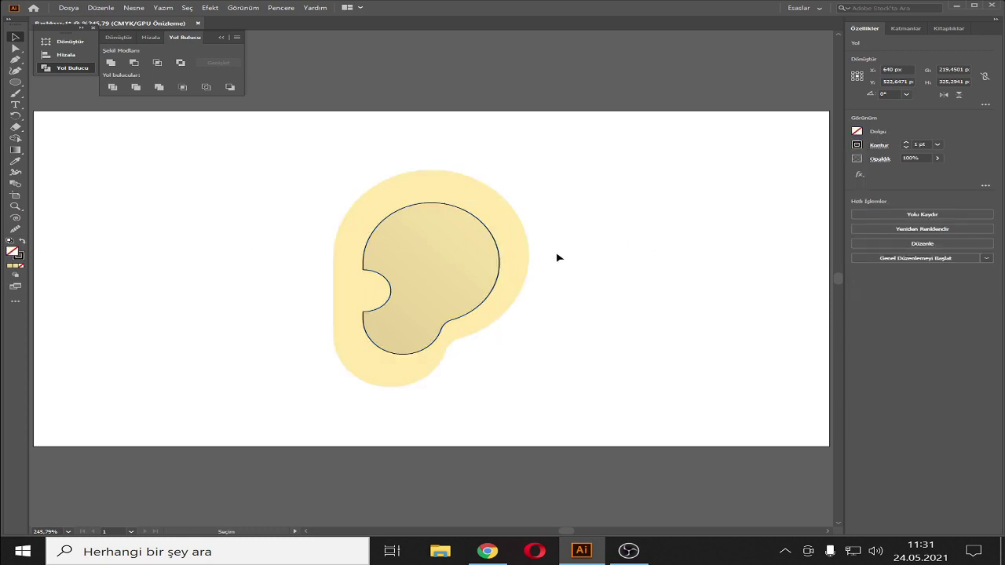
{"action": "left_click", "coordinate": [451, 209]}
{"action": "left_click", "coordinate": [906, 142]}
{"action": "left_click", "coordinate": [905, 143]}
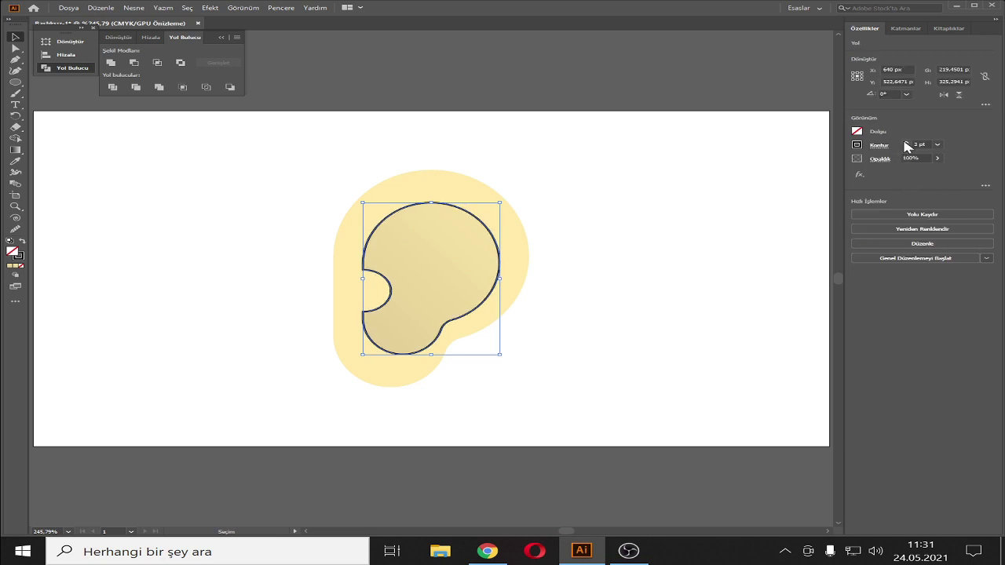
{"action": "left_click", "coordinate": [905, 142]}
{"action": "left_click", "coordinate": [905, 143]}
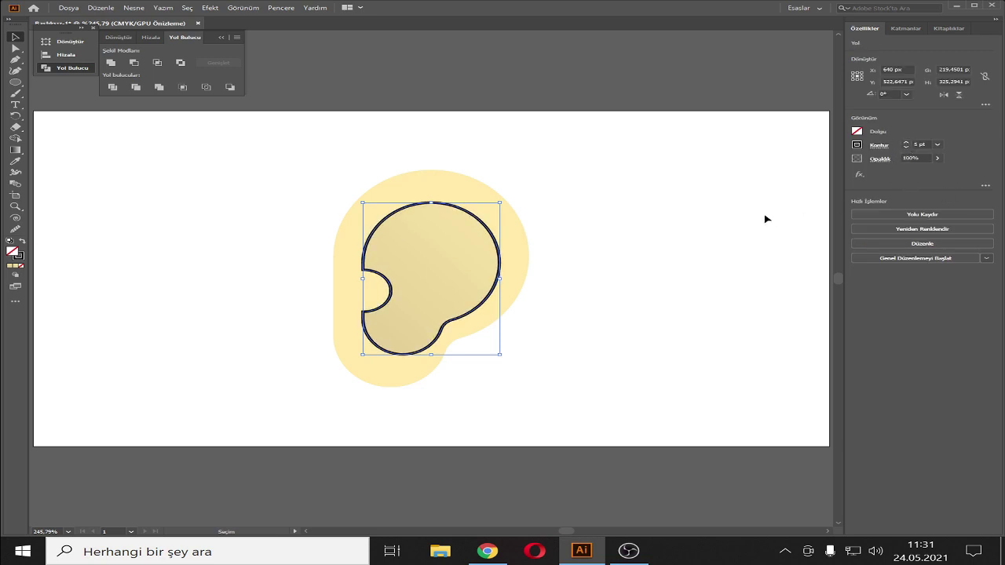
{"action": "left_click", "coordinate": [542, 253]}
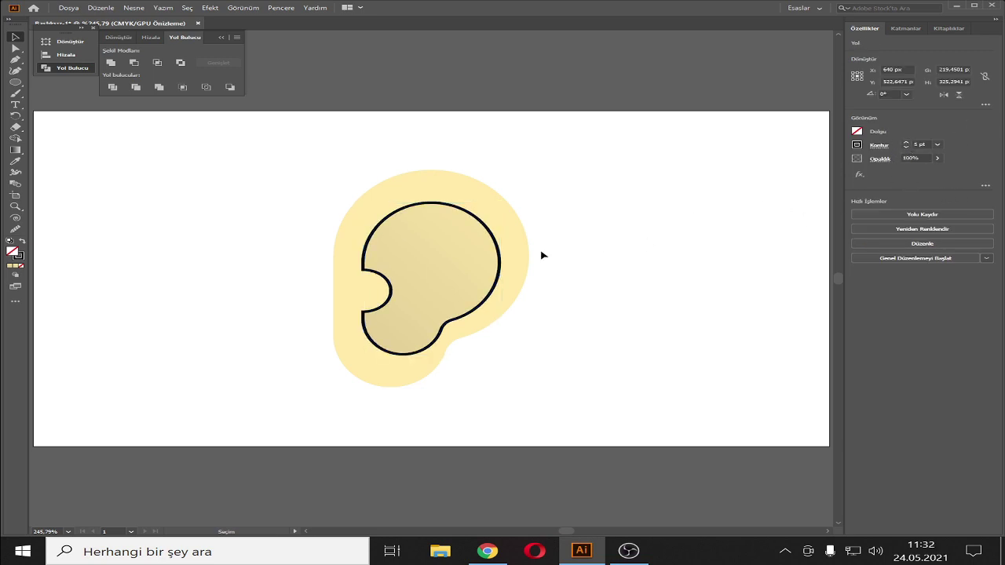
{"action": "left_click", "coordinate": [485, 226]}
{"action": "left_click", "coordinate": [629, 288]}
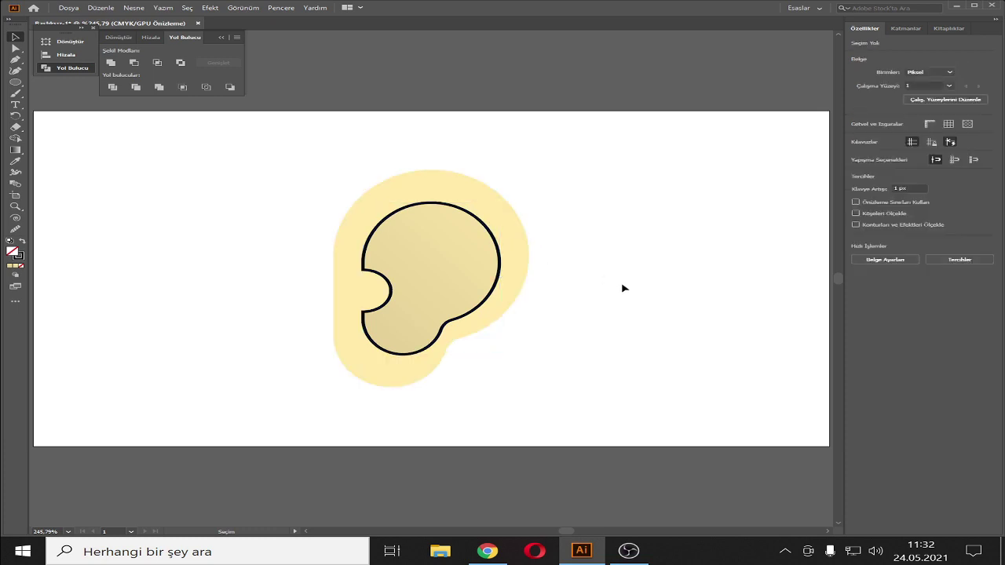
Step: Delete the outline's lower anchors and segments, leaving an open arc over the top and notch
{"action": "left_click", "coordinate": [424, 206]}
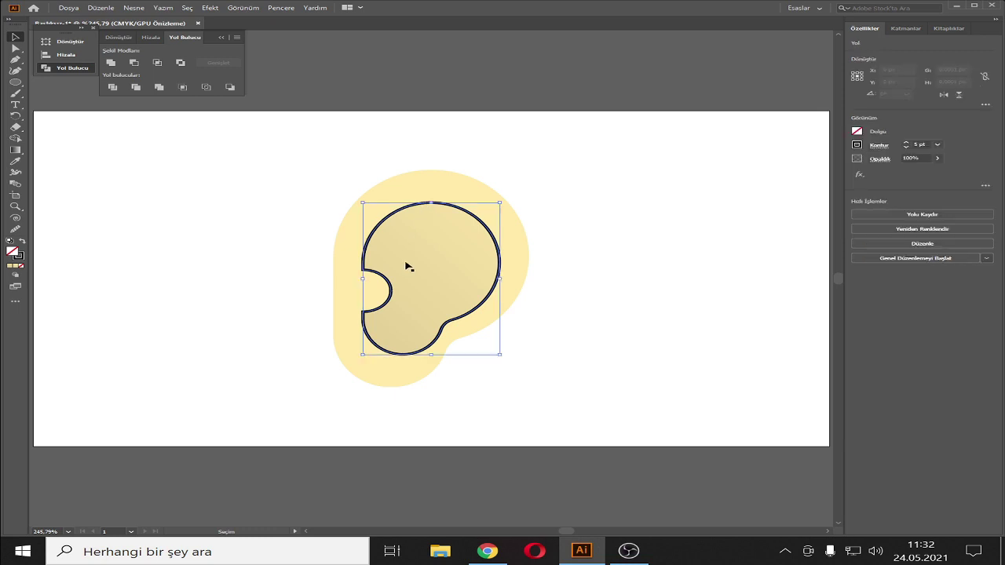
{"action": "key", "text": "a"}
{"action": "left_click", "coordinate": [363, 318]}
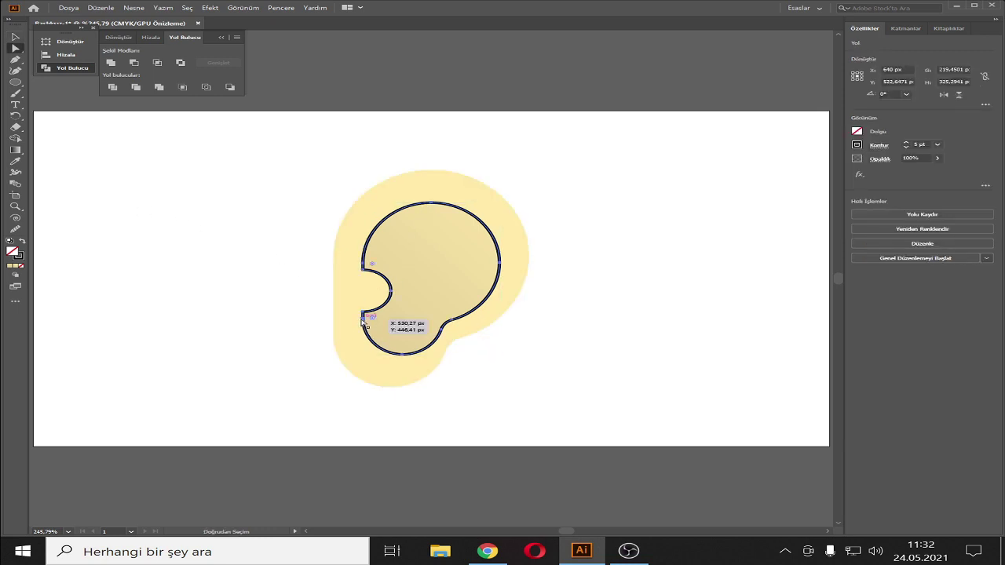
{"action": "left_click", "coordinate": [413, 364]}
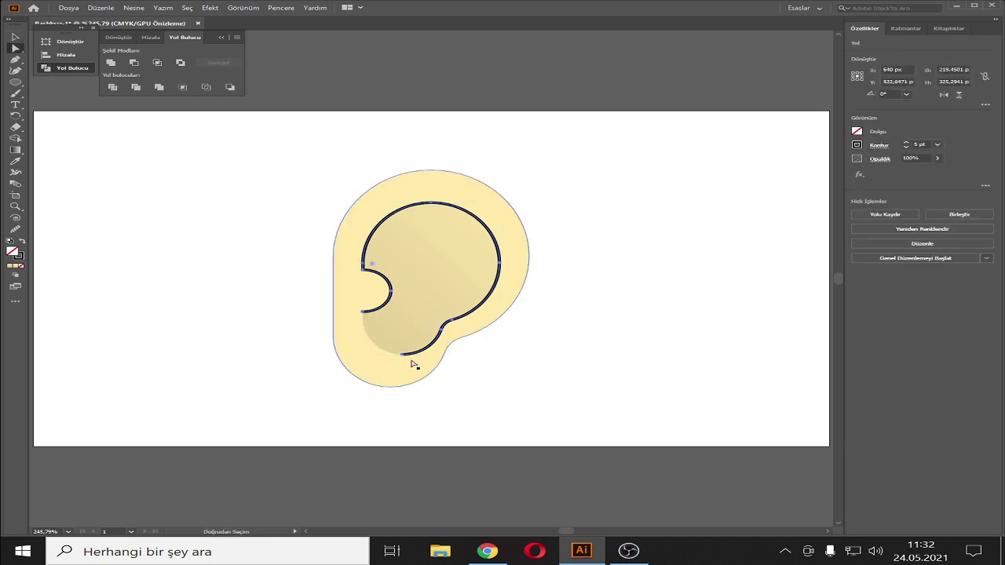
{"action": "left_click", "coordinate": [428, 347]}
{"action": "key", "text": "Delete"}
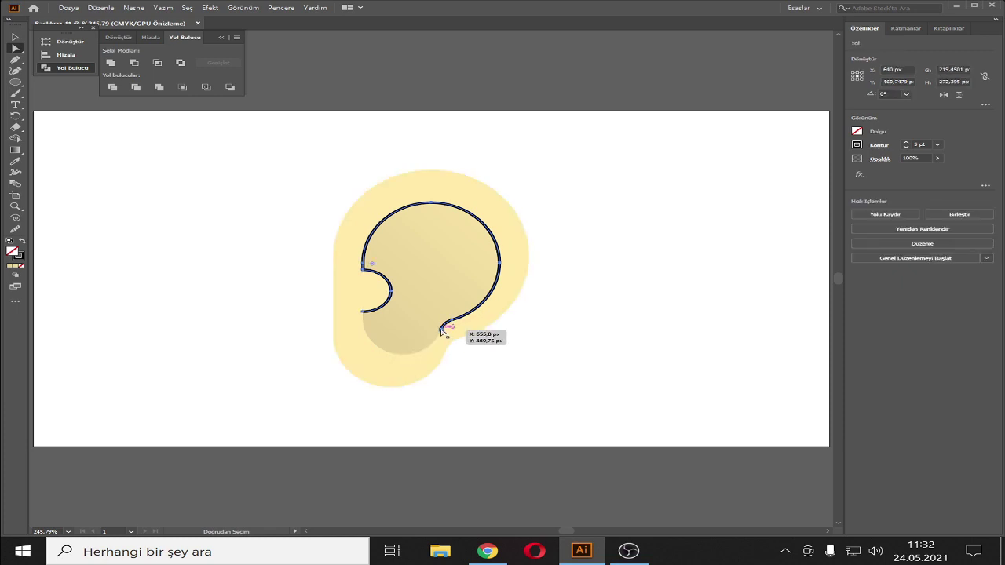
{"action": "left_click", "coordinate": [452, 321]}
{"action": "key", "text": "Delete"}
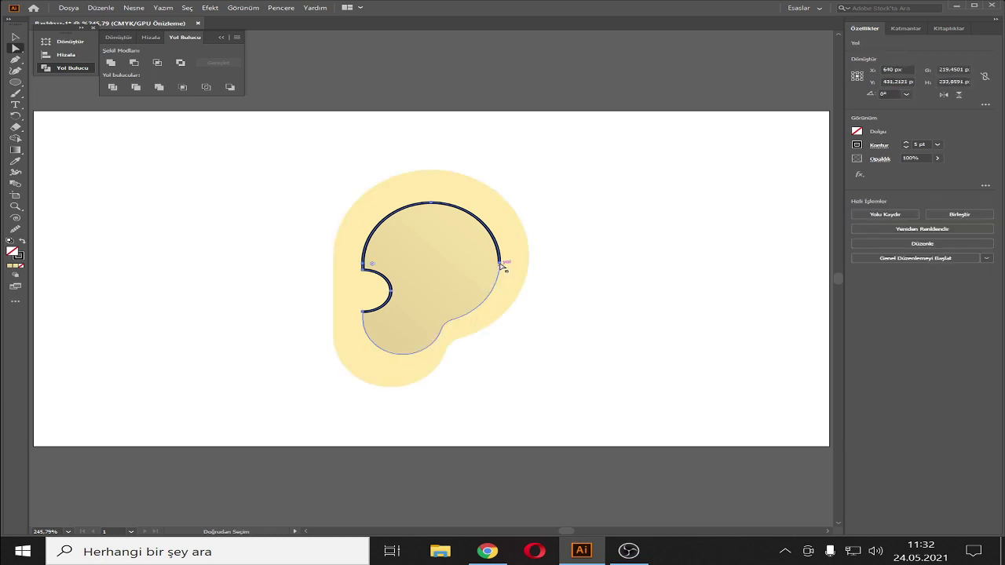
Step: Set the arc's stroke weight to 10 pt and review the stroke width profiles
{"action": "left_click", "coordinate": [488, 223]}
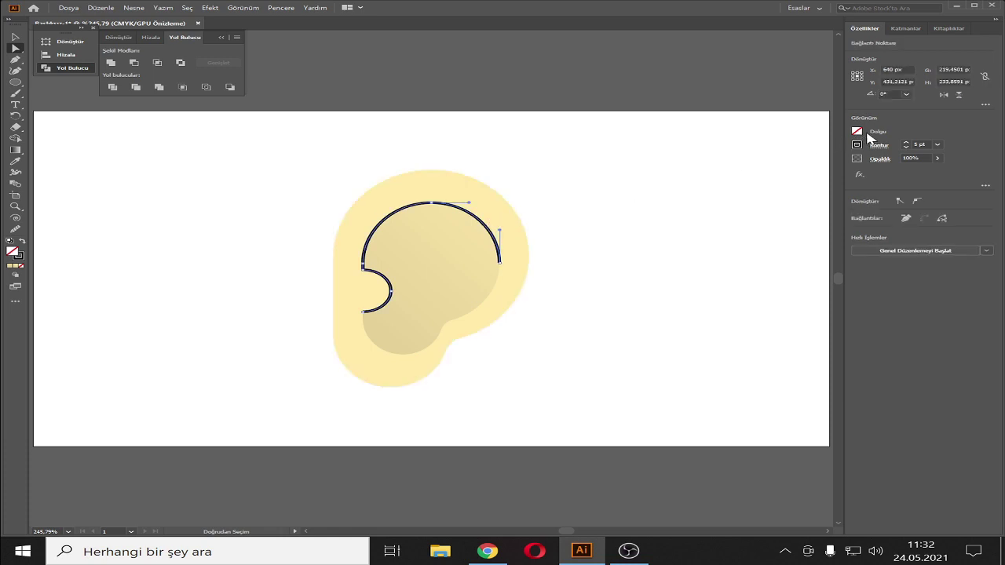
{"action": "left_click", "coordinate": [906, 143]}
{"action": "left_click", "coordinate": [906, 142]}
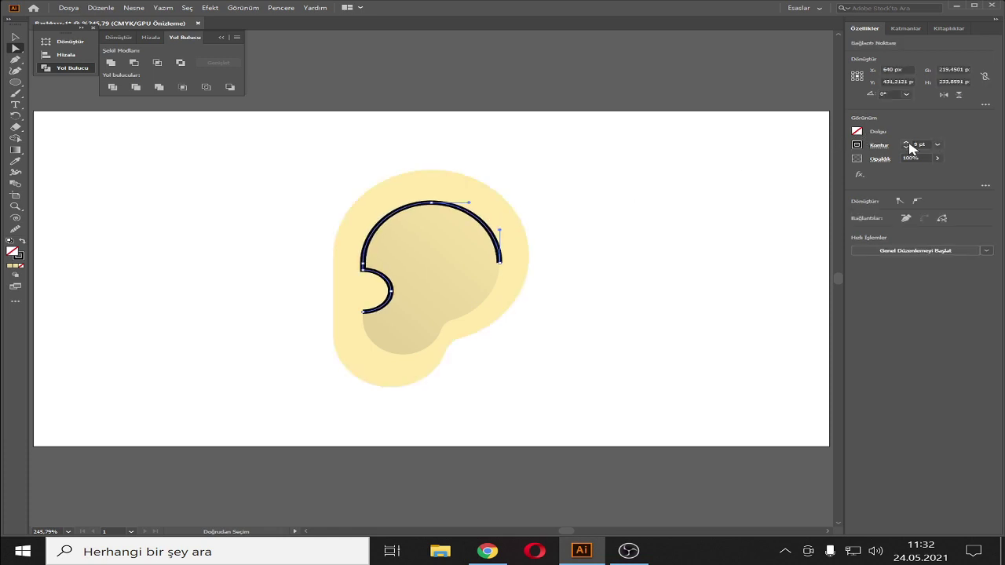
{"action": "left_click", "coordinate": [906, 142]}
{"action": "left_click", "coordinate": [906, 143]}
{"action": "left_click", "coordinate": [906, 148]}
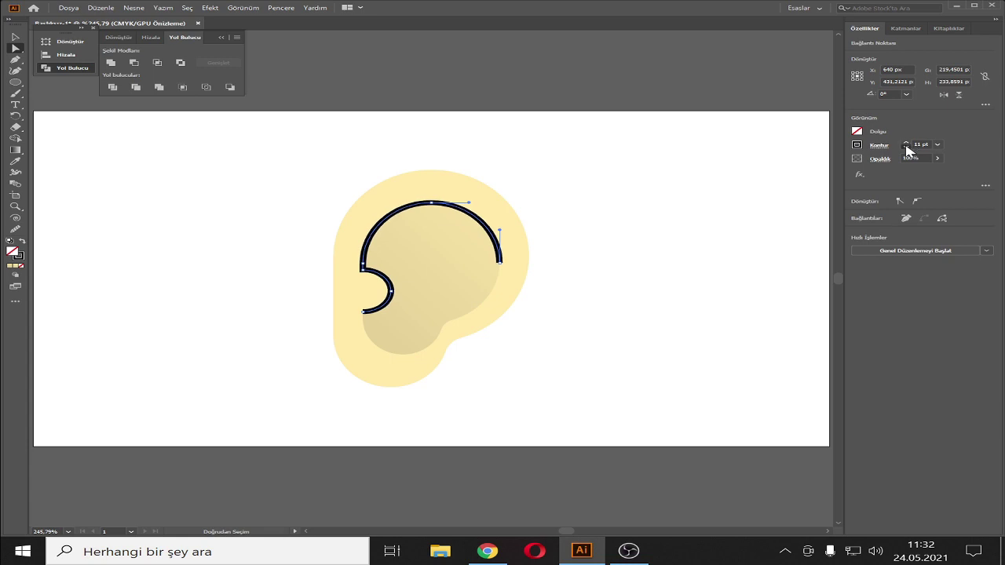
{"action": "left_click", "coordinate": [878, 145]}
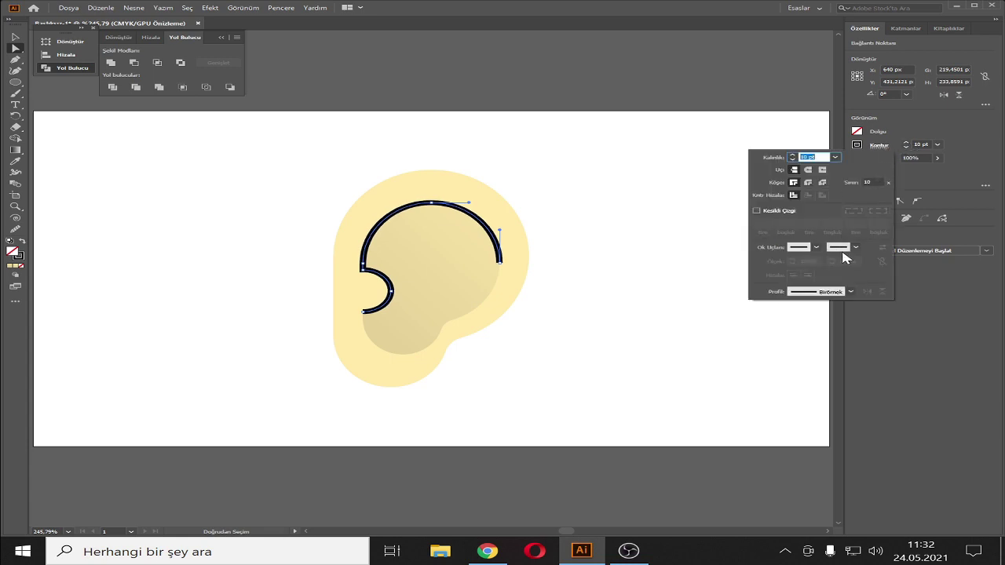
{"action": "left_click", "coordinate": [851, 291]}
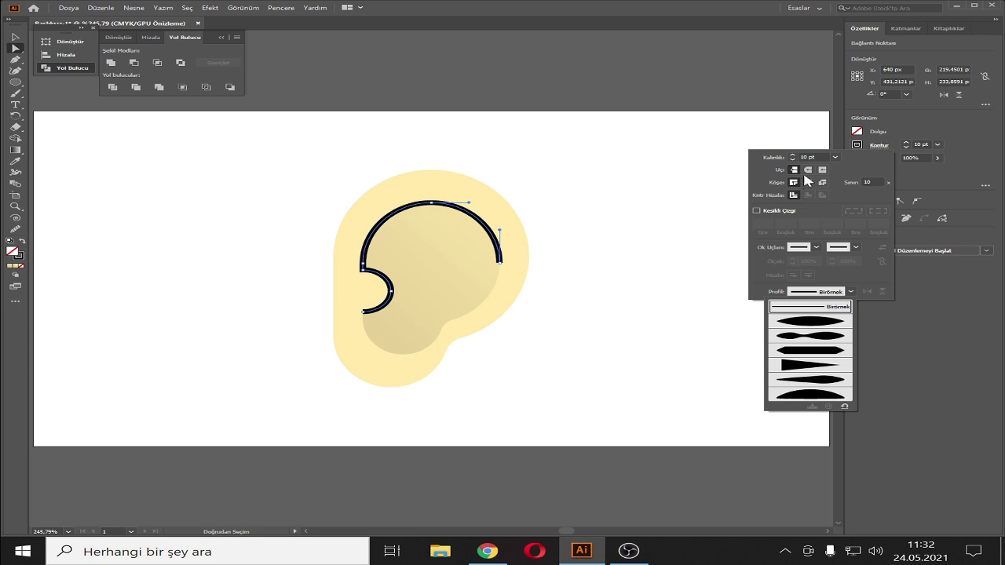
Step: Sample the inner ear's beige onto the arc and make it a beige stroke with no fill
{"action": "left_click", "coordinate": [624, 187]}
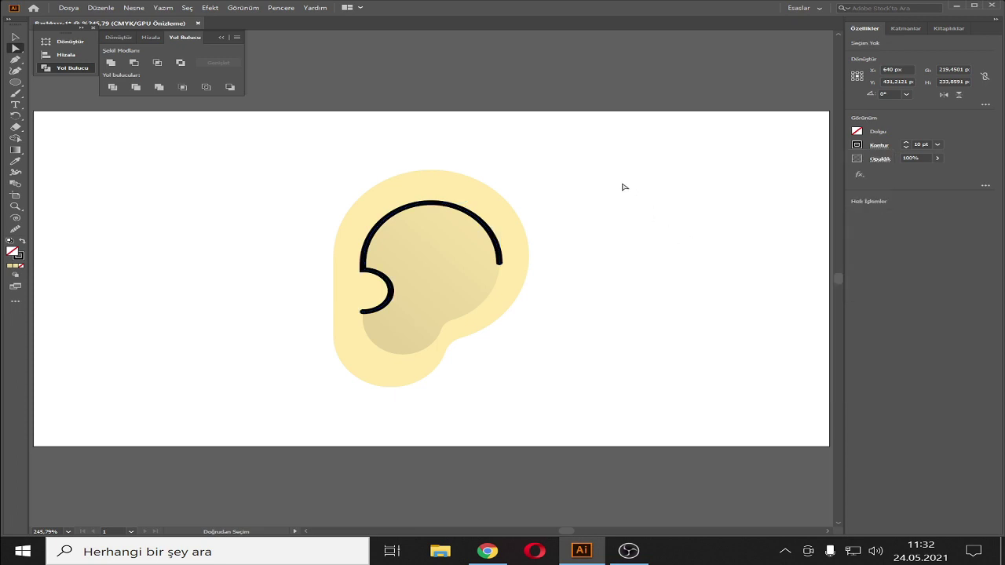
{"action": "left_click", "coordinate": [429, 207]}
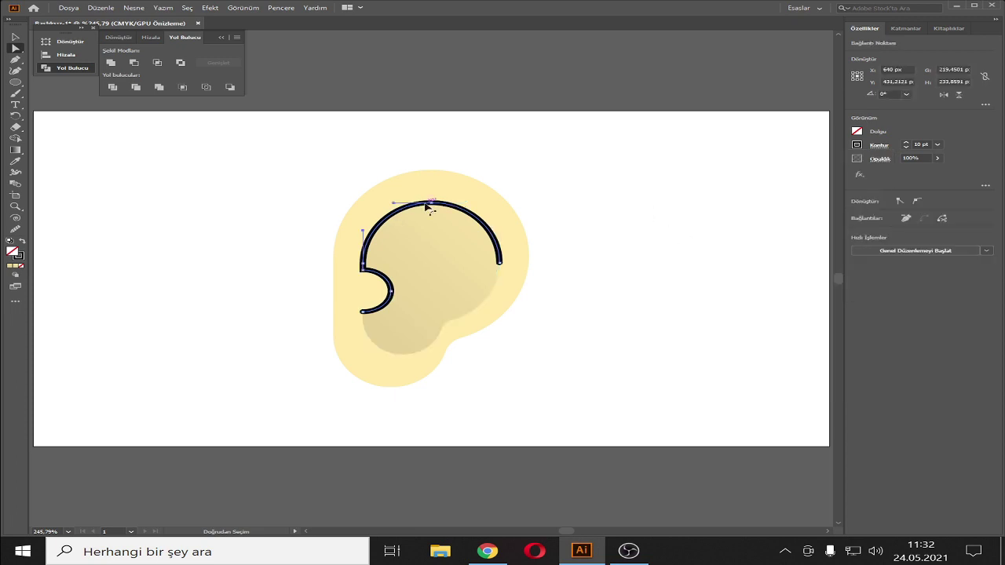
{"action": "left_click", "coordinate": [15, 37]}
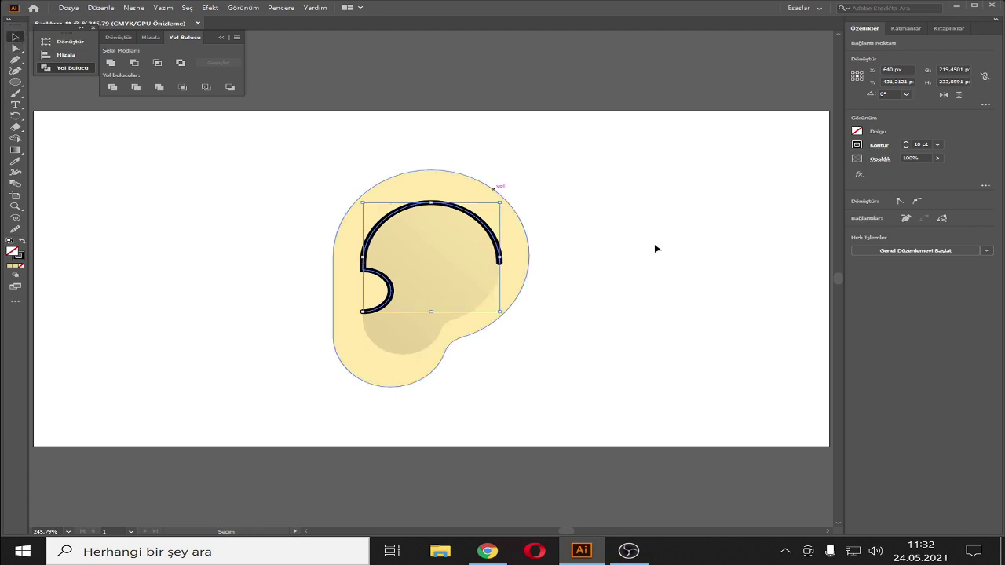
{"action": "left_click", "coordinate": [535, 221]}
{"action": "left_click", "coordinate": [484, 222]}
{"action": "key", "text": "i"}
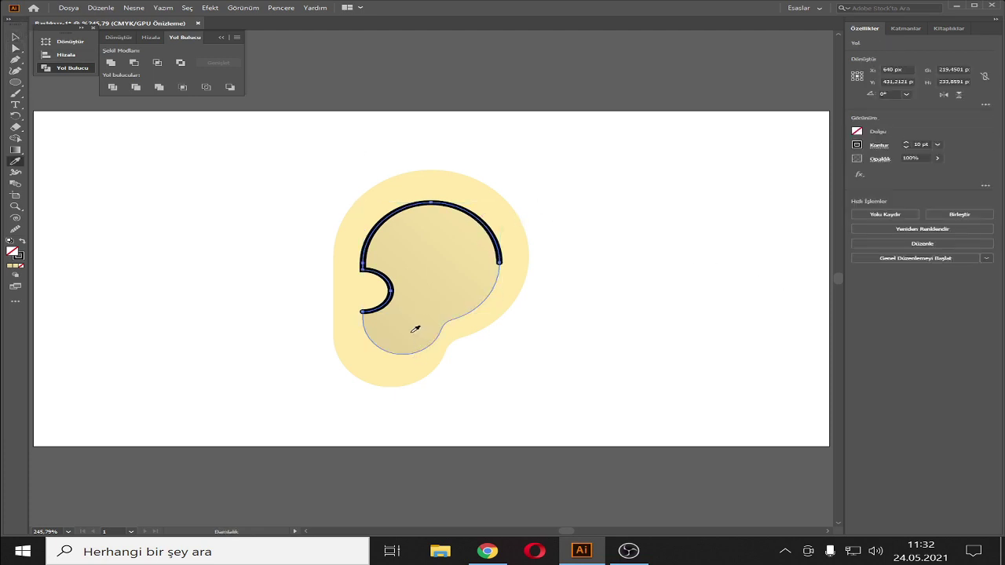
{"action": "left_click", "coordinate": [422, 330]}
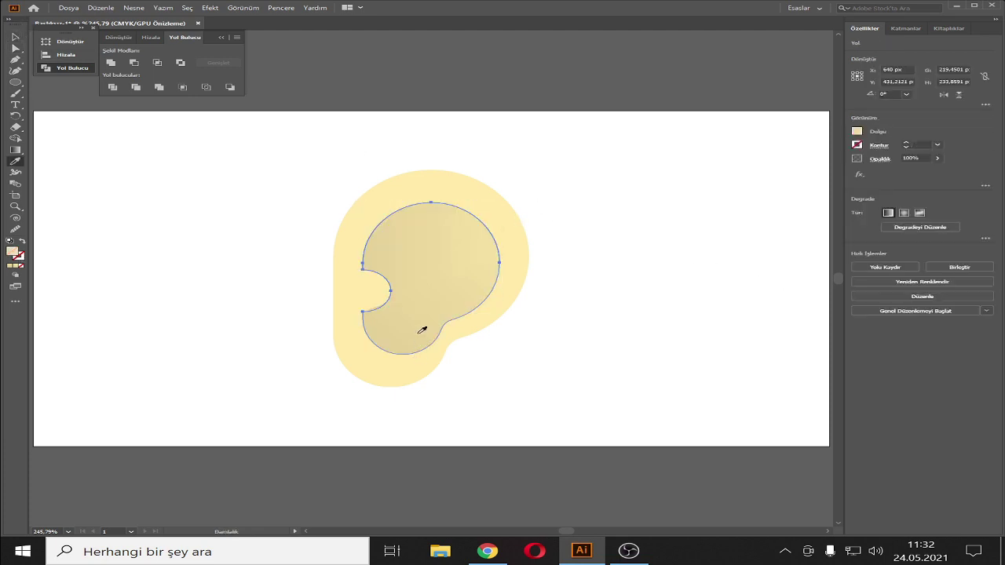
{"action": "left_click", "coordinate": [22, 244]}
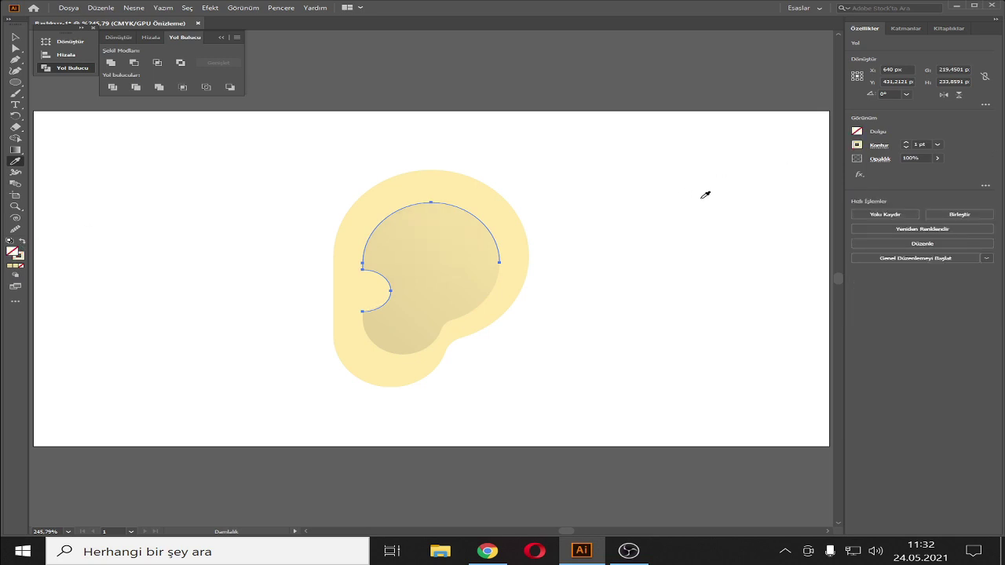
{"action": "key", "text": "ctrl+z"}
{"action": "key", "text": "ctrl+z"}
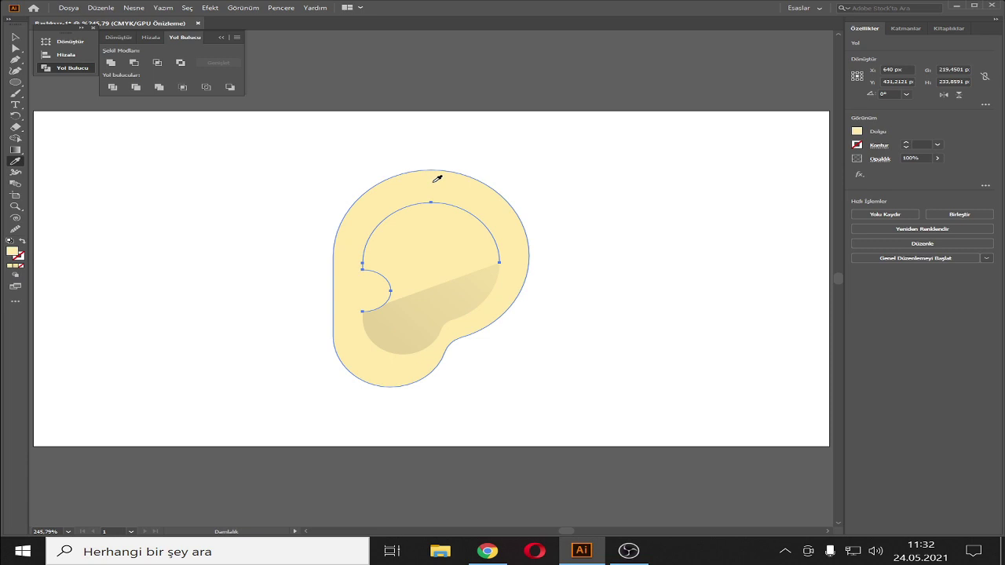
{"action": "left_click", "coordinate": [23, 242]}
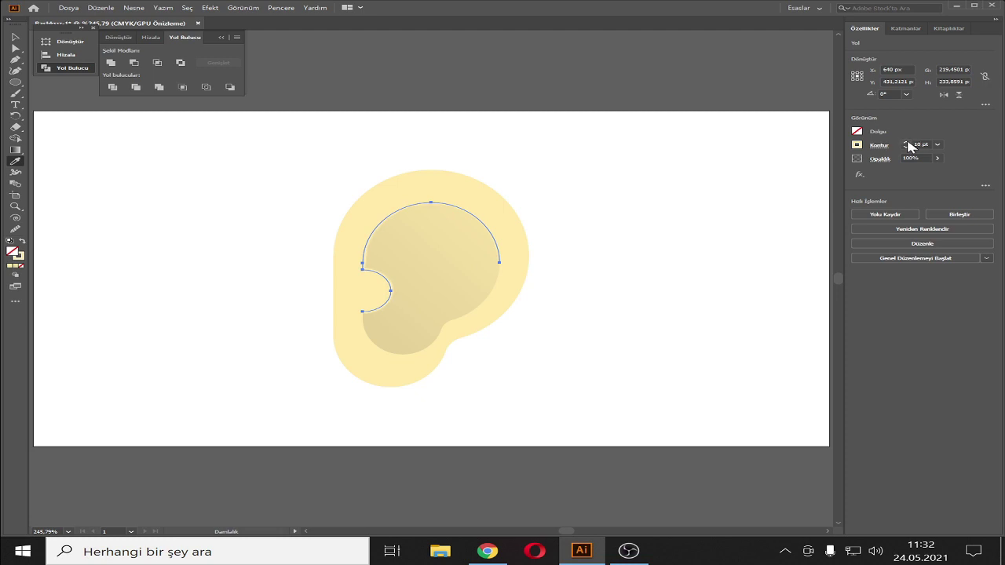
Step: Set the arc's stroke to 10 pt and darken its CMYK colour to K 25
{"action": "left_click", "coordinate": [906, 147]}
{"action": "left_click", "coordinate": [857, 145]}
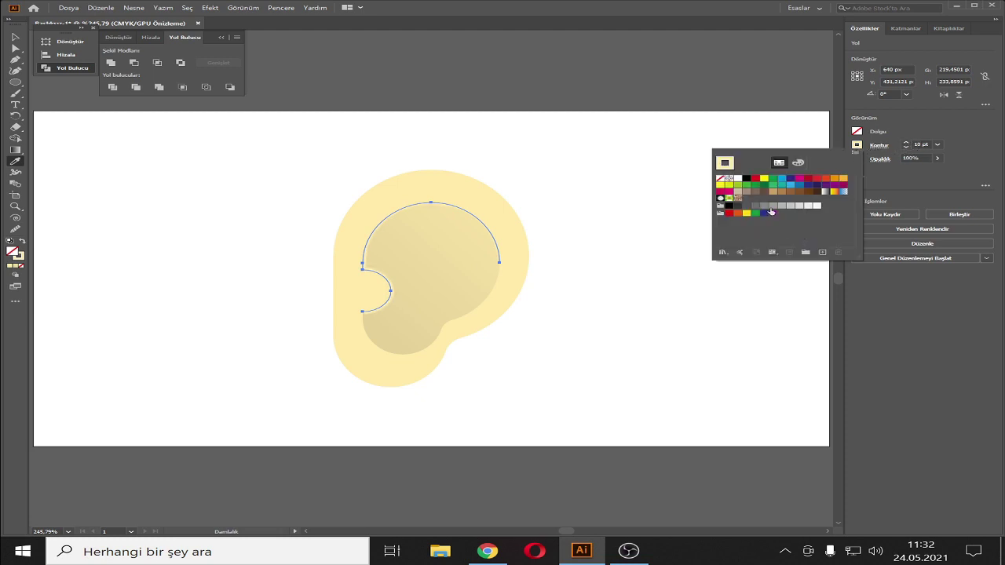
{"action": "left_click", "coordinate": [799, 163]}
{"action": "type", "text": "20"}
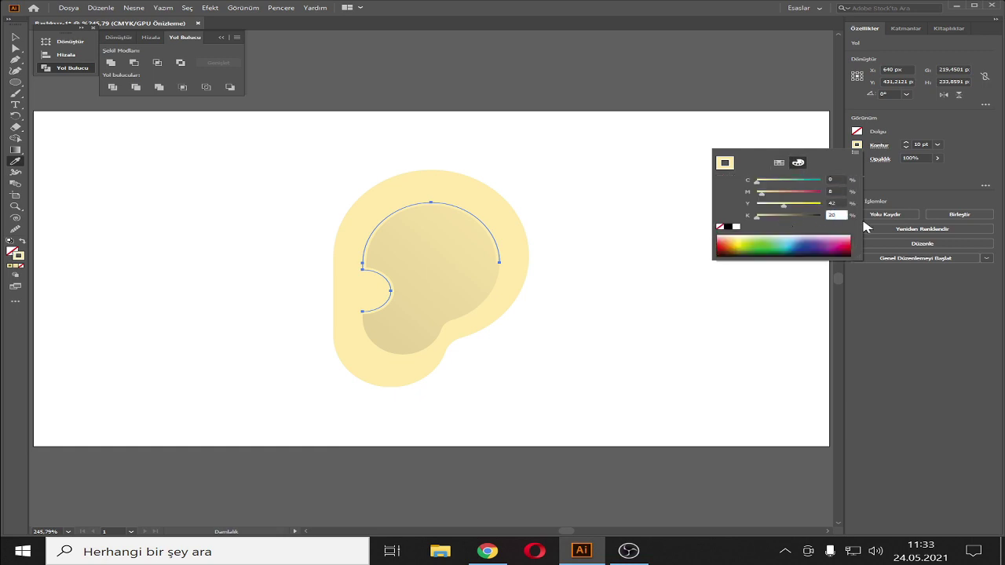
{"action": "key", "text": "Return"}
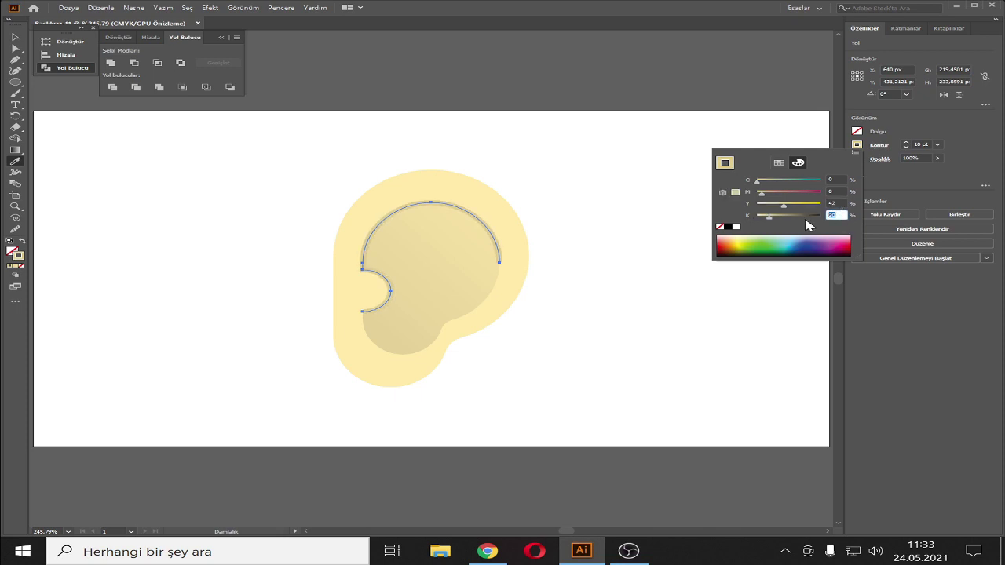
{"action": "type", "text": "25"}
{"action": "left_click", "coordinate": [841, 202]}
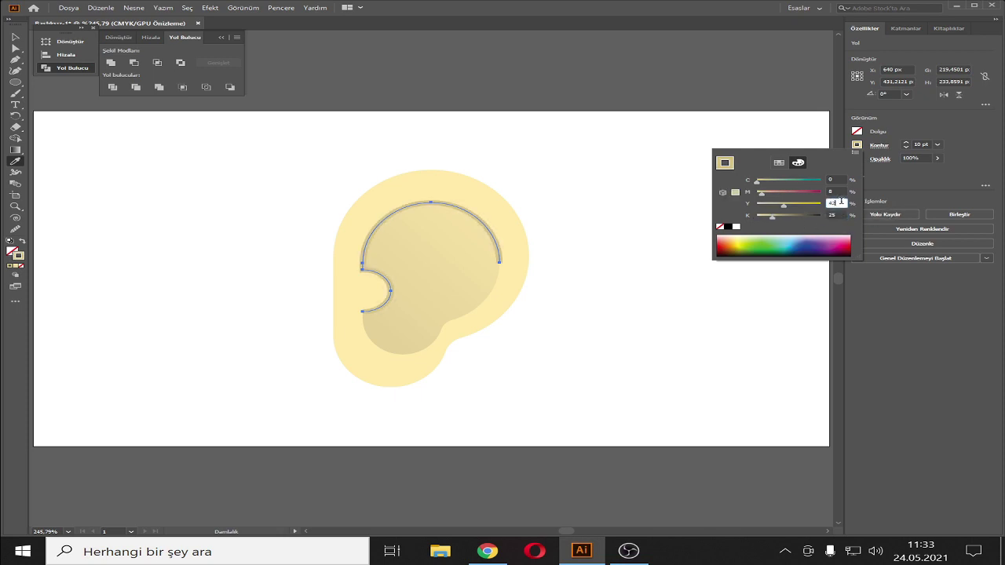
{"action": "left_click", "coordinate": [571, 226]}
Step: Deselect and reselect the arc to review its stroke colour and options
{"action": "key", "text": "v"}
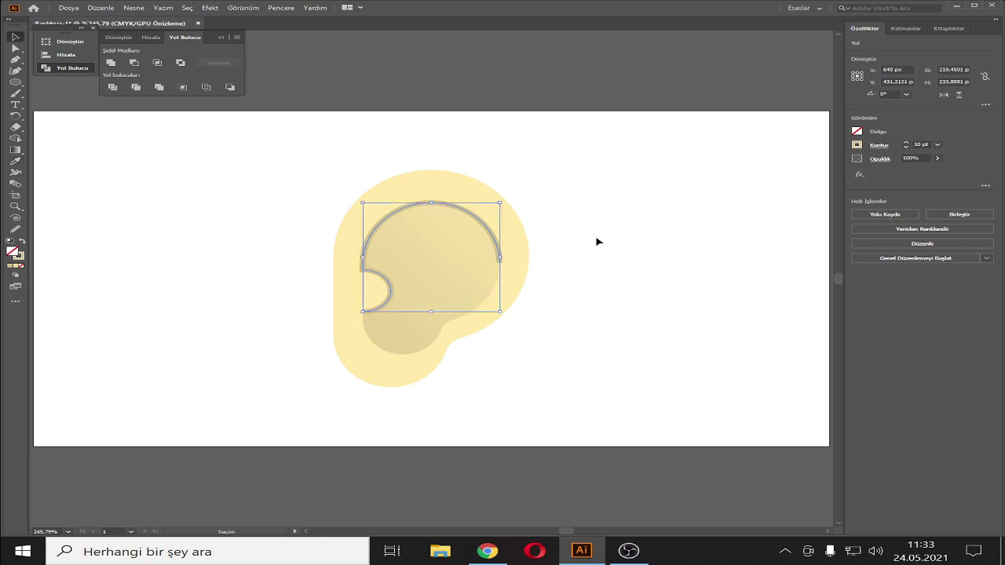
{"action": "left_click", "coordinate": [612, 228]}
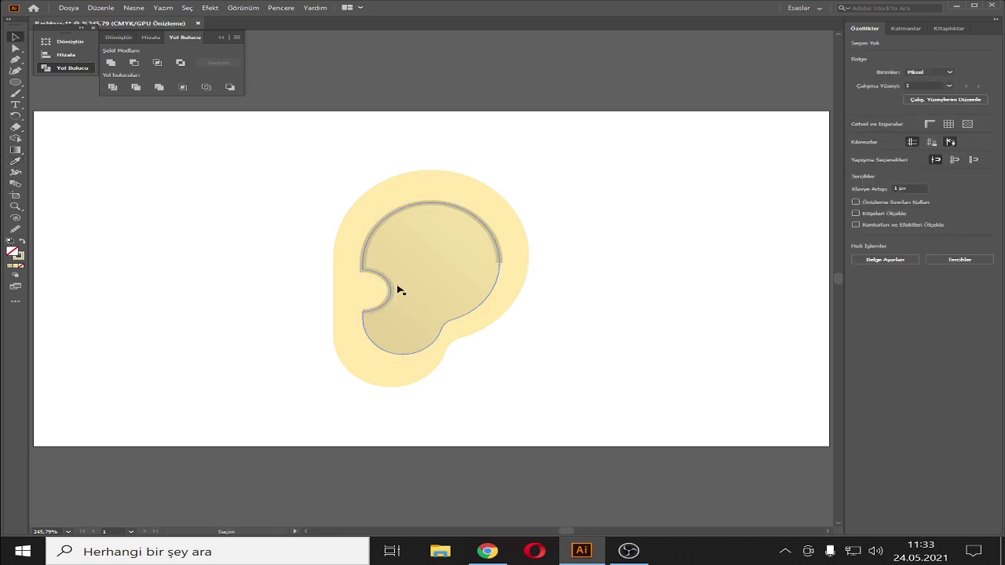
{"action": "left_click", "coordinate": [451, 278]}
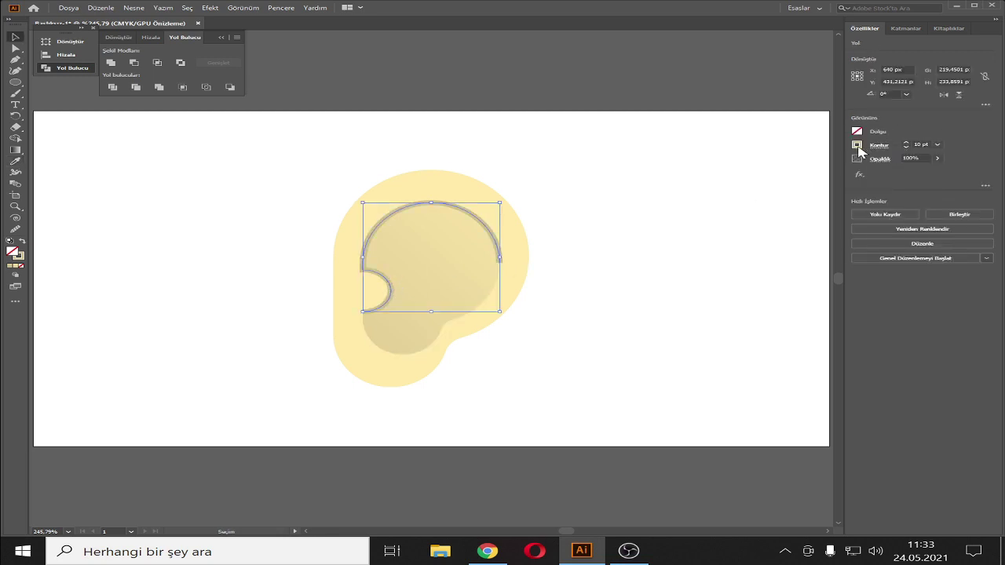
{"action": "left_click", "coordinate": [857, 145]}
{"action": "left_click", "coordinate": [880, 146]}
{"action": "left_click", "coordinate": [652, 237]}
{"action": "left_click", "coordinate": [649, 234]}
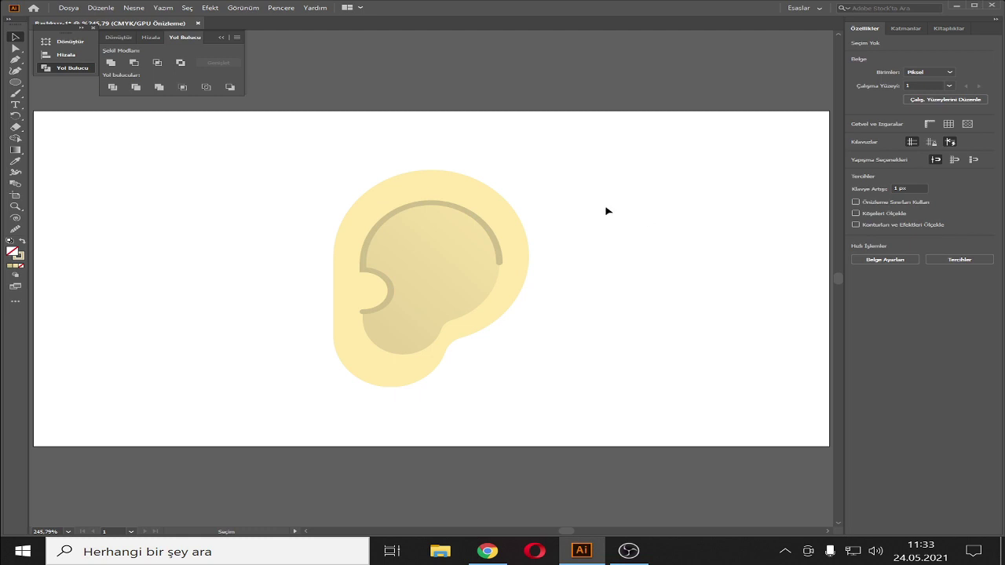
{"action": "left_click", "coordinate": [15, 82]}
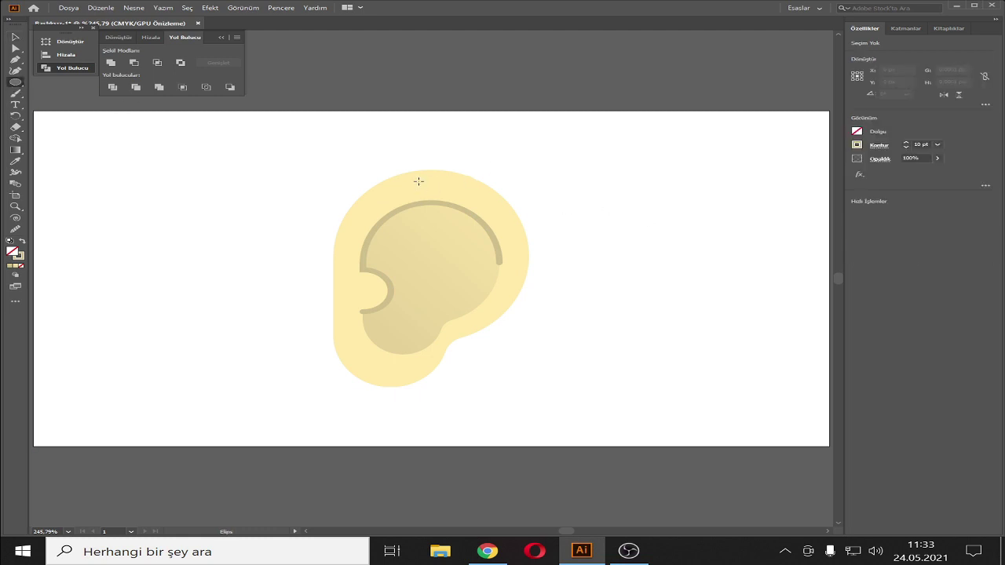
Step: Draw a small oval near the ear's top with a light fill, no stroke, and 35% opacity
{"action": "left_click_drag", "start_coordinate": [419, 182], "coordinate": [453, 193]}
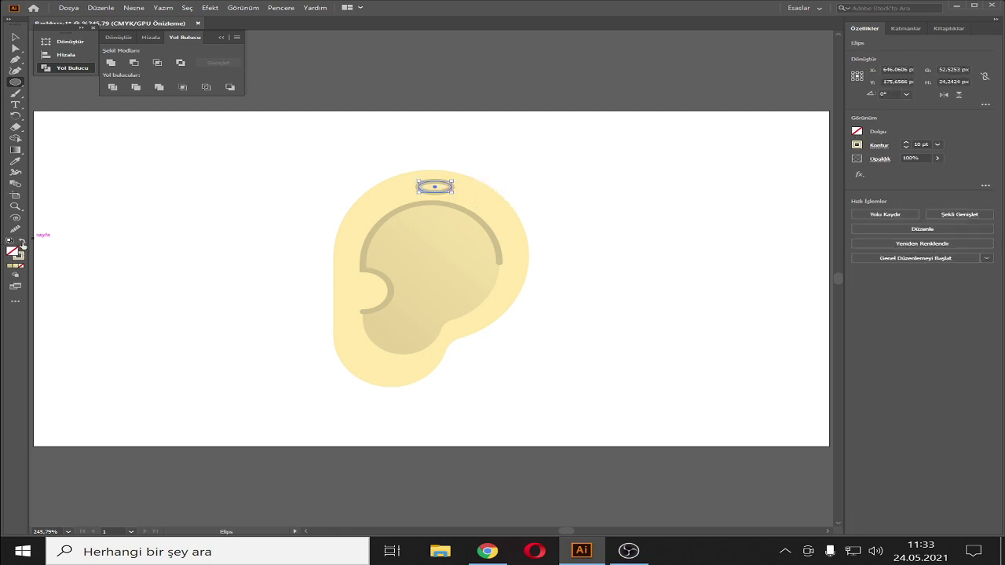
{"action": "left_click", "coordinate": [22, 243]}
{"action": "left_click", "coordinate": [856, 131]}
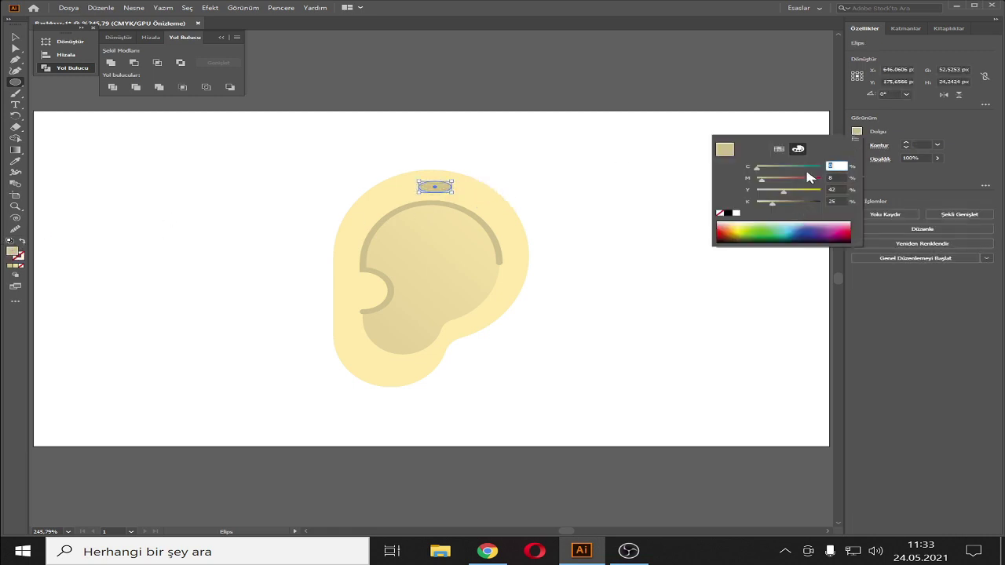
{"action": "left_click", "coordinate": [779, 148]}
{"action": "left_click", "coordinate": [799, 190]}
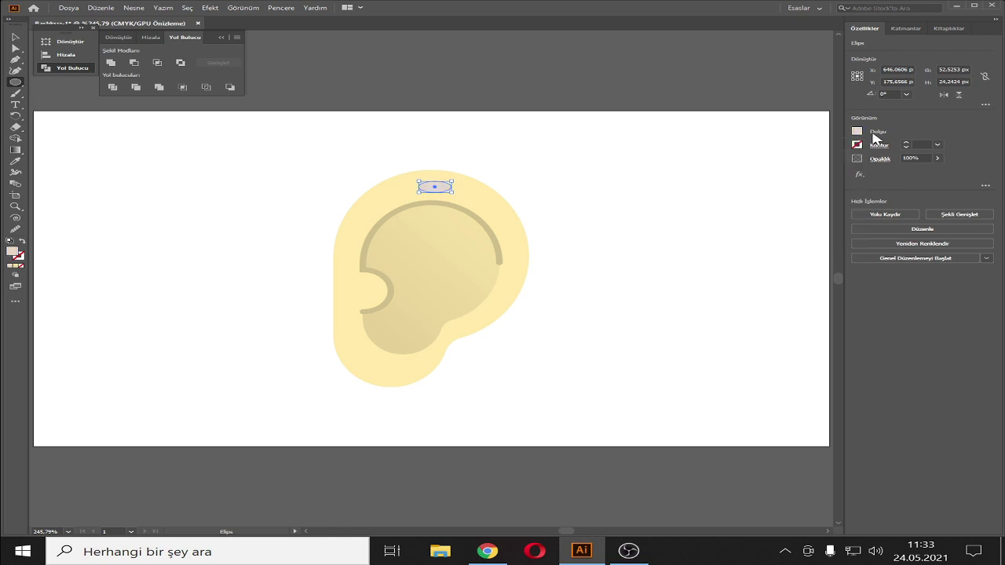
{"action": "left_click", "coordinate": [909, 158]}
{"action": "type", "text": "35"}
Step: Reselect the top oval, fill it with white, and drag it down-left
{"action": "left_click", "coordinate": [16, 37]}
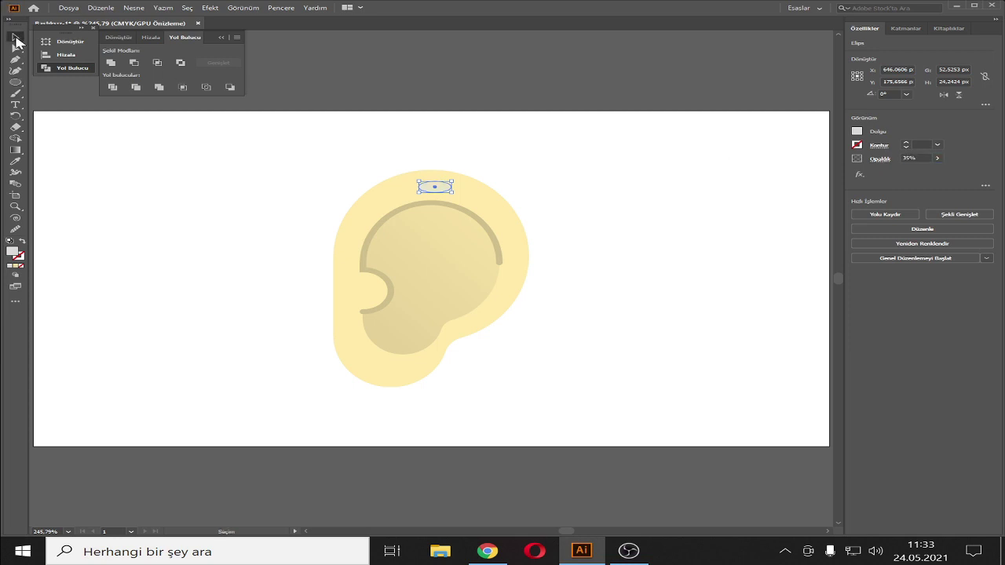
{"action": "left_click", "coordinate": [644, 179]}
{"action": "left_click", "coordinate": [445, 188]}
{"action": "left_click", "coordinate": [632, 176]}
{"action": "left_click", "coordinate": [445, 188]}
{"action": "left_click", "coordinate": [856, 131]}
{"action": "left_click", "coordinate": [803, 192]}
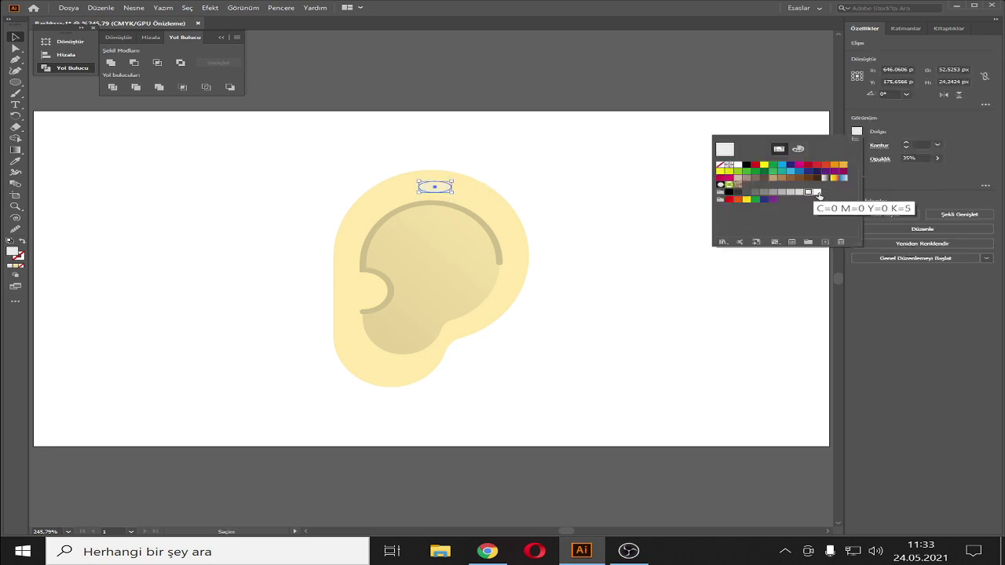
{"action": "left_click", "coordinate": [594, 191]}
{"action": "mouse_move", "coordinate": [431, 187]}
{"action": "left_mouse_down"}
{"action": "mouse_move", "coordinate": [355, 293]}
{"action": "mouse_move", "coordinate": [366, 288]}
{"action": "left_mouse_up"}
Step: Undo the oval's move and draw a 36×18 px oval beside the left inner notch
{"action": "key", "text": "ctrl+z"}
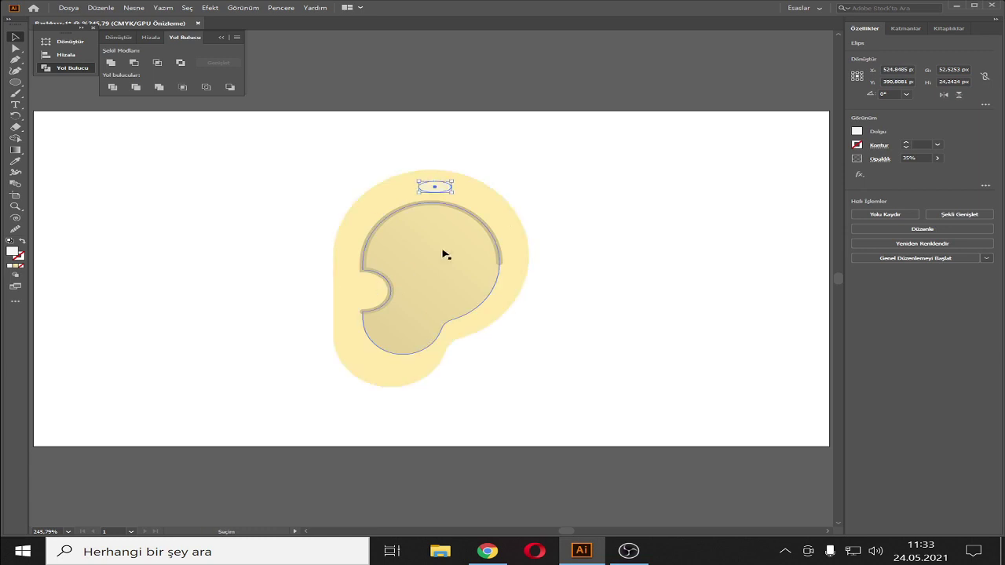
{"action": "left_click", "coordinate": [287, 149]}
{"action": "left_click", "coordinate": [15, 82]}
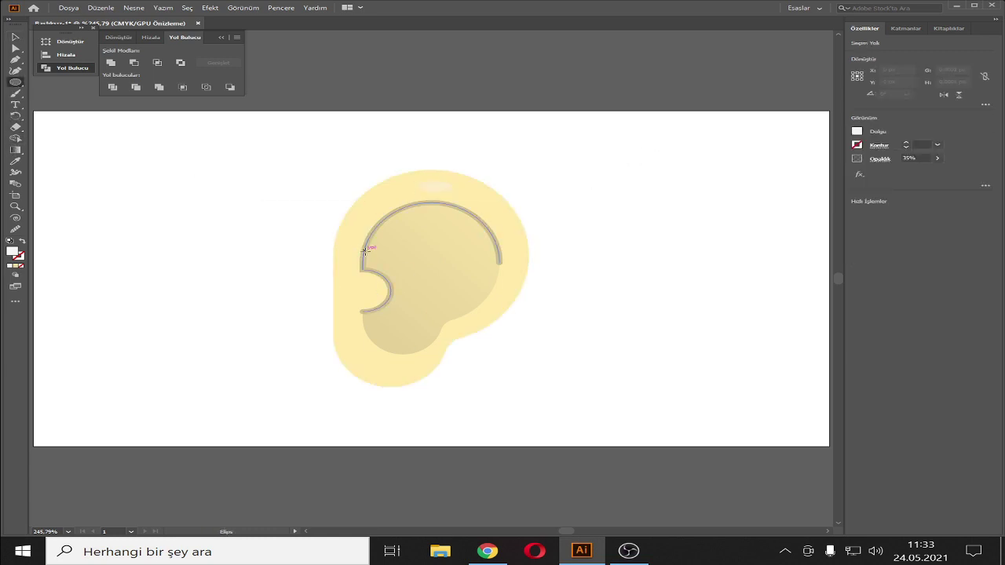
{"action": "left_click_drag", "start_coordinate": [346, 279], "coordinate": [369, 285]}
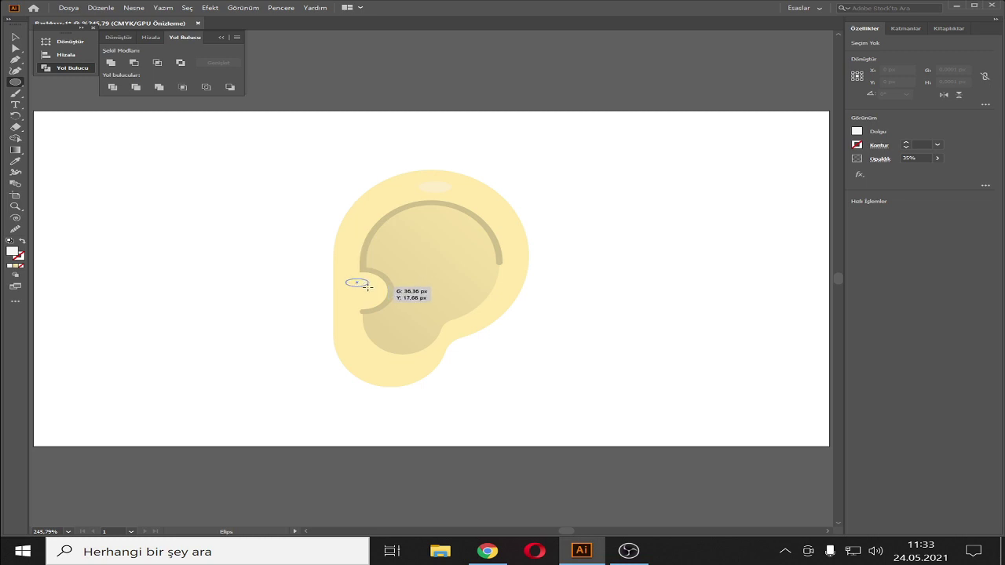
{"action": "left_click_drag", "start_coordinate": [368, 284], "coordinate": [370, 287]}
Step: Set the new oval's opacity to 35% and deselect it
{"action": "left_click", "coordinate": [911, 159]}
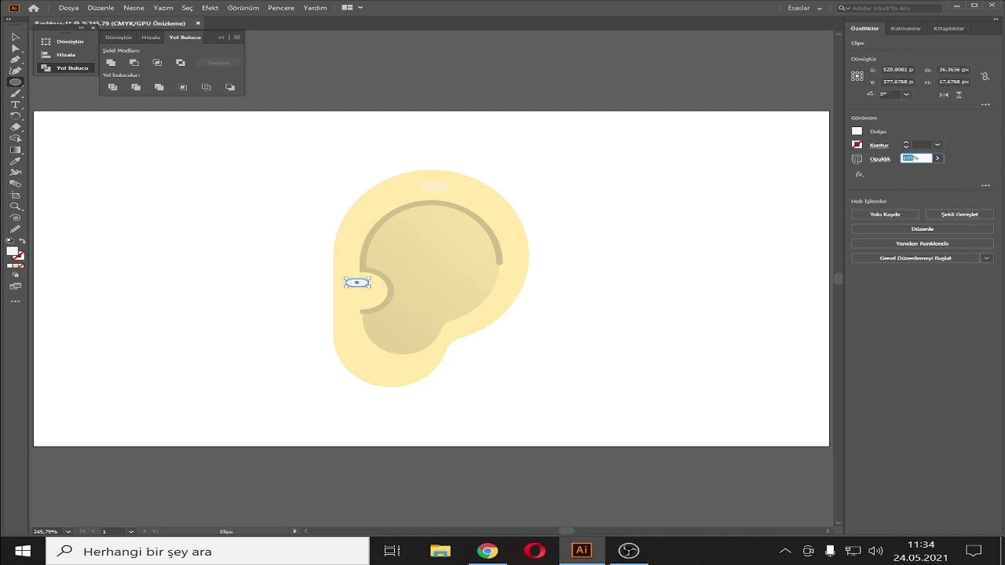
{"action": "type", "text": "35"}
{"action": "key", "text": "Return"}
{"action": "key", "text": "v"}
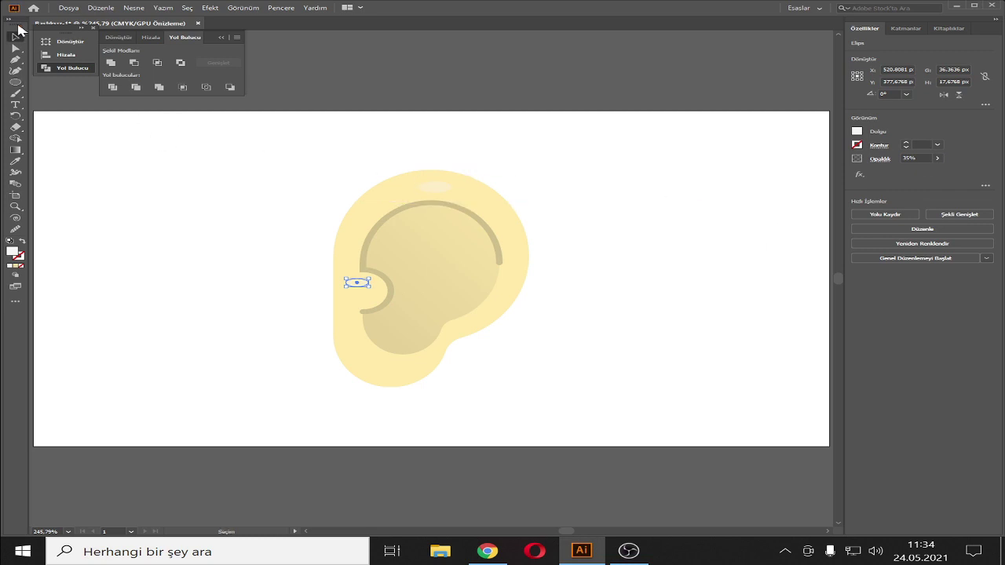
{"action": "left_click", "coordinate": [632, 213]}
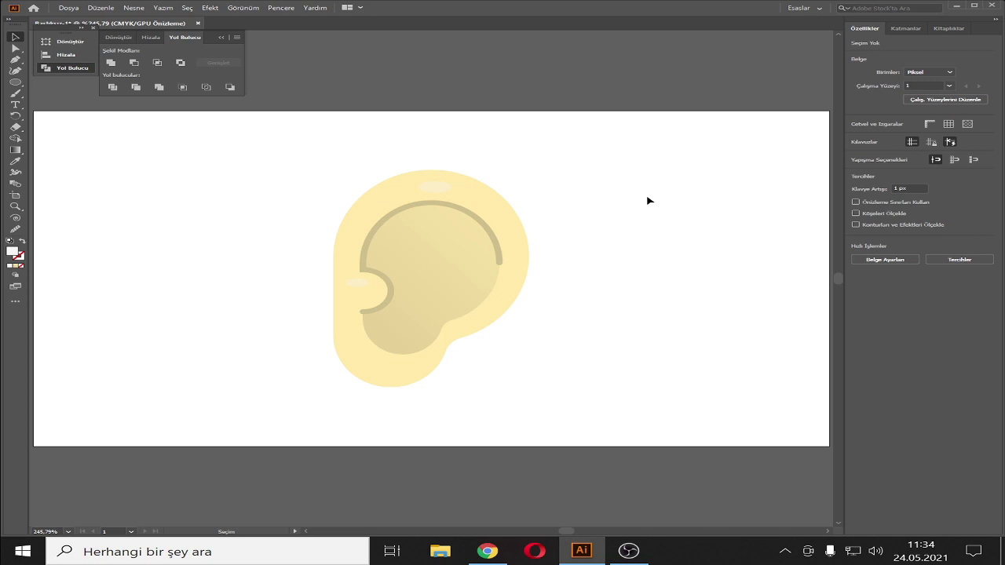
{"action": "key", "text": "a"}
{"action": "key", "text": "v"}
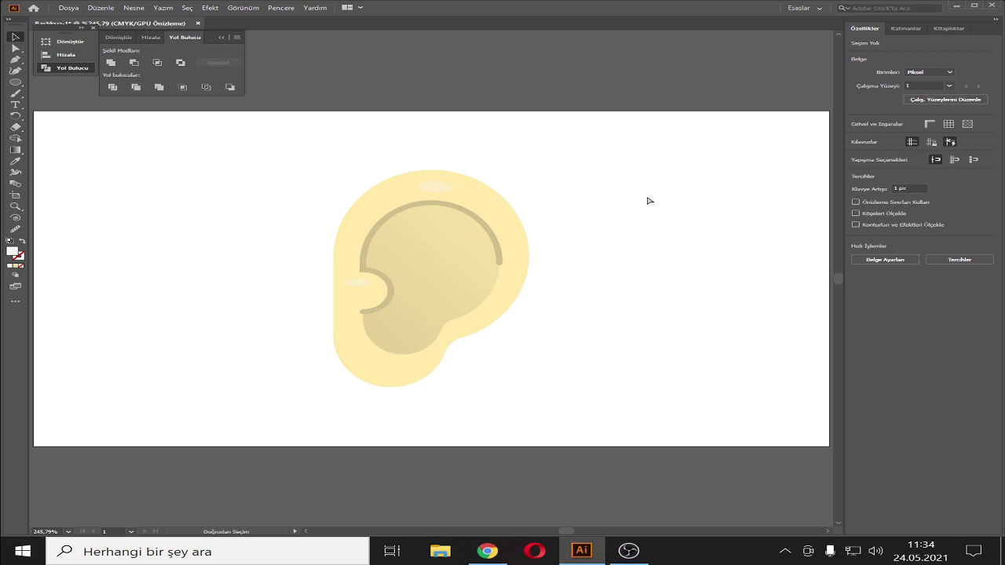